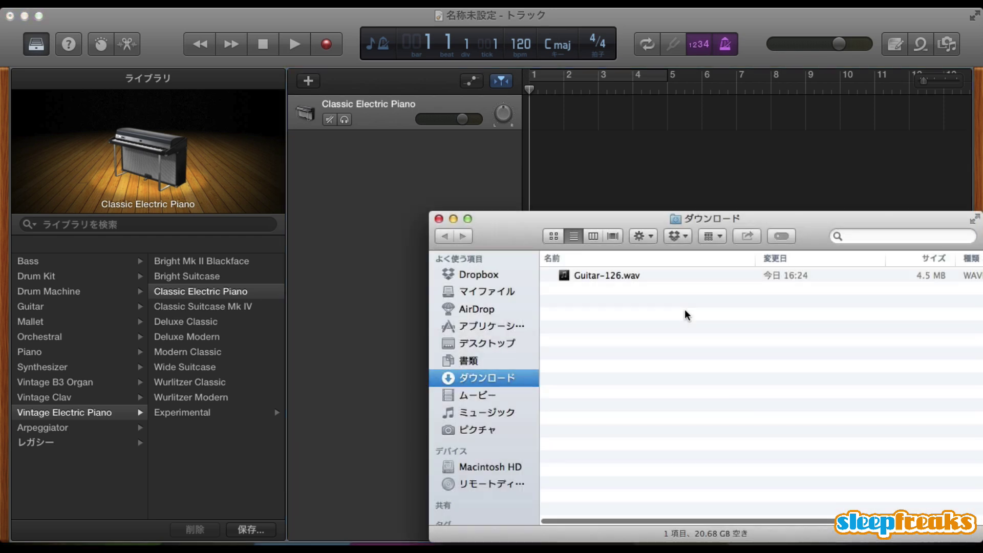
- Place Guitar-126.wav from the Downloads folder on a new track at bar 1 and set the project tempo to 126 bpm
left_click(619, 276)
left_click_drag(646, 276, 557, 146)
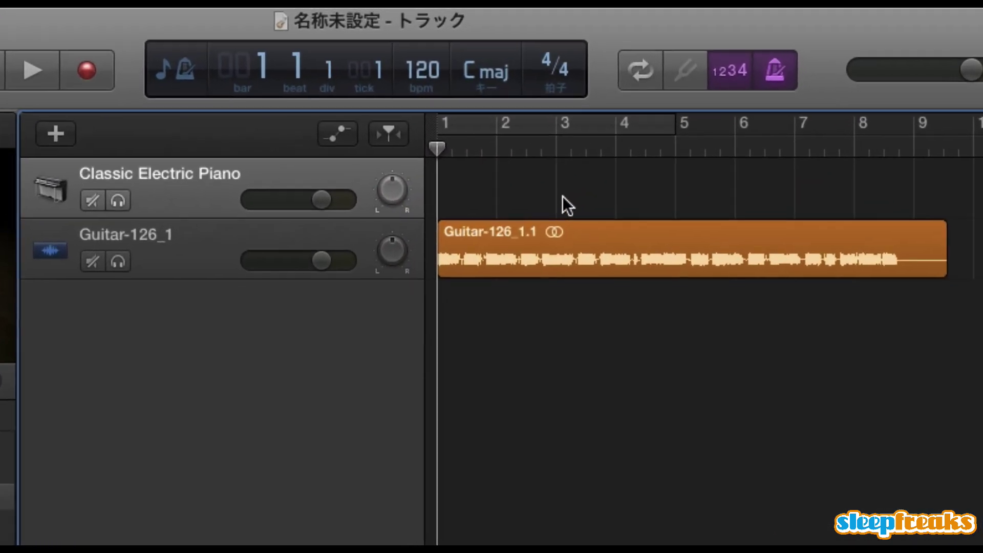
left_click(433, 66)
left_click_drag(432, 50, 432, 47)
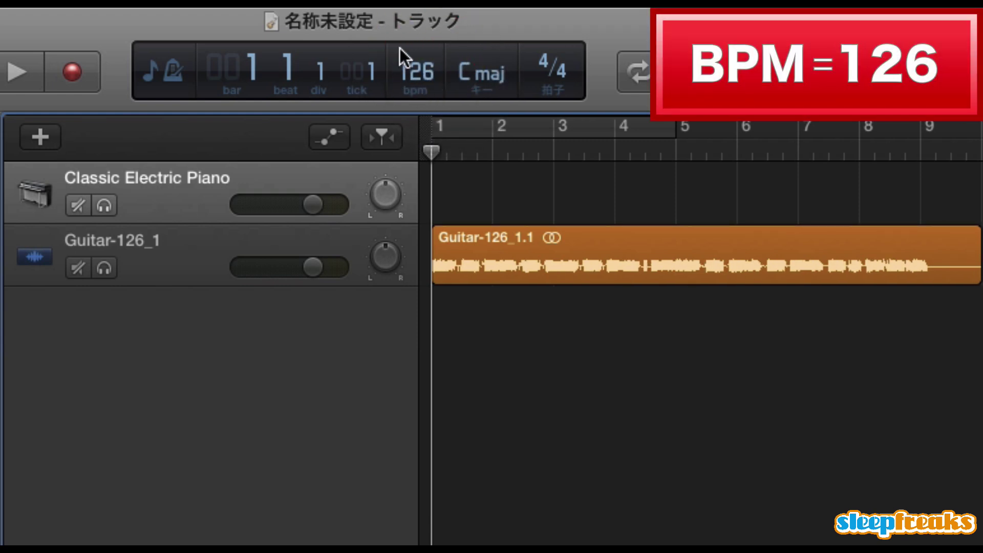
- Play back the guitar region against the metronome and switch the metronome off
left_click(477, 268)
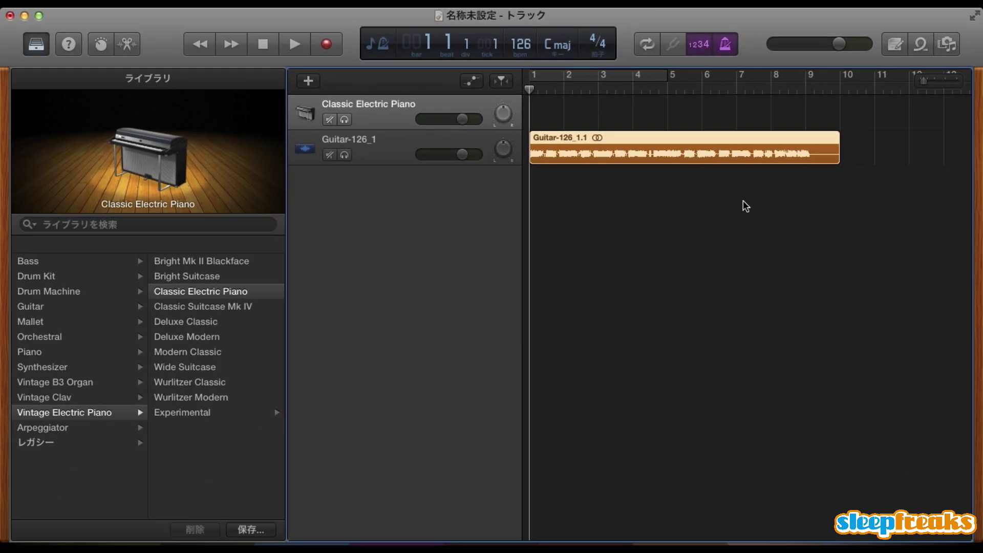
key("space")
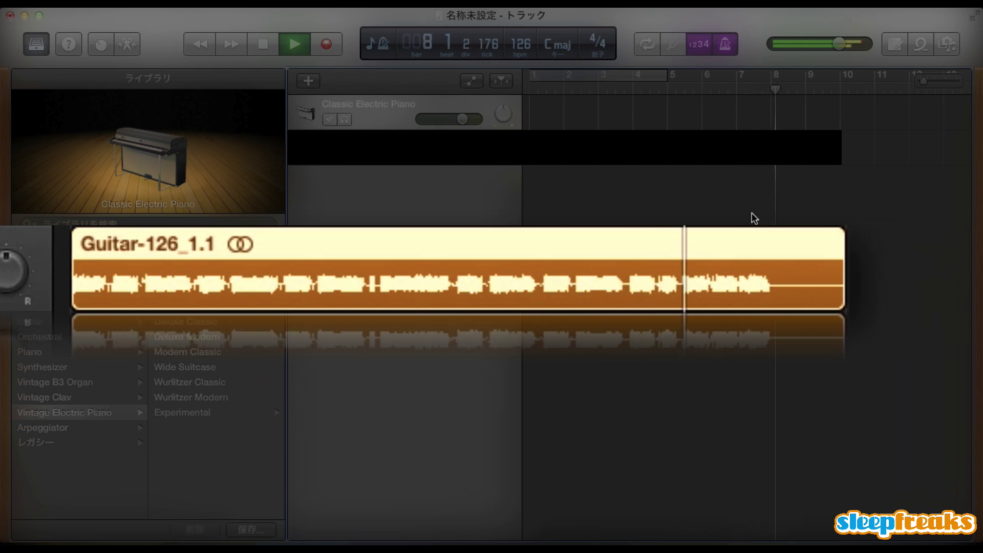
key("space")
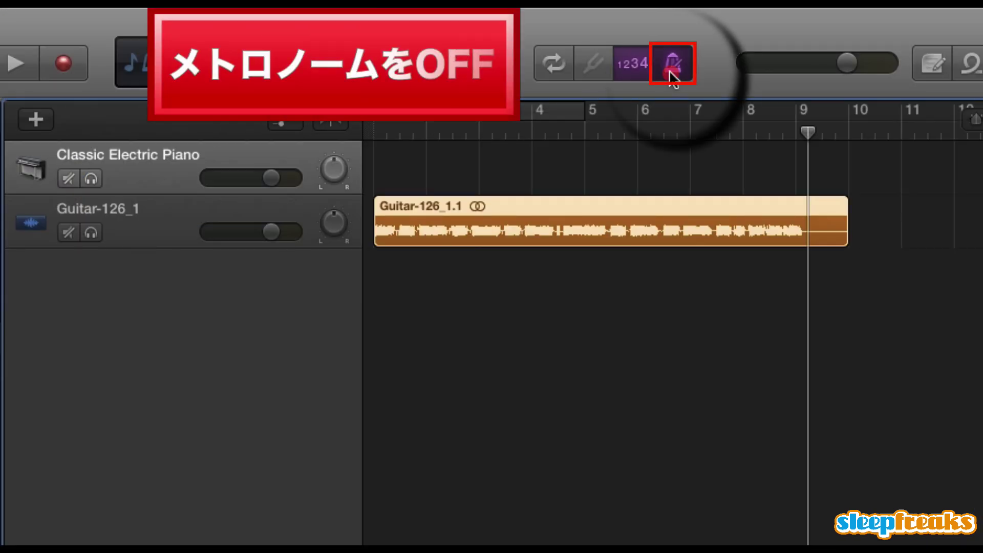
left_click(672, 63)
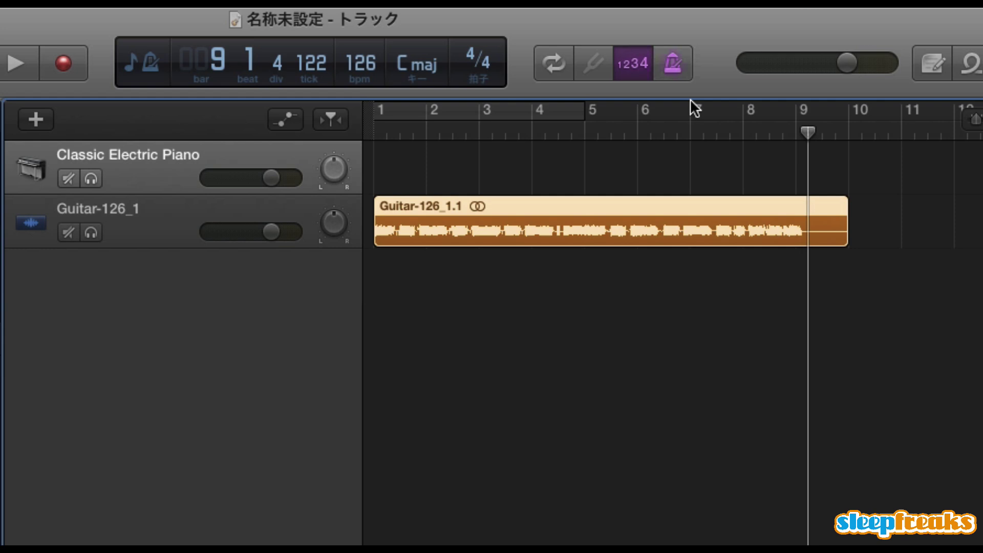
- Create a new software instrument track
left_click(171, 184)
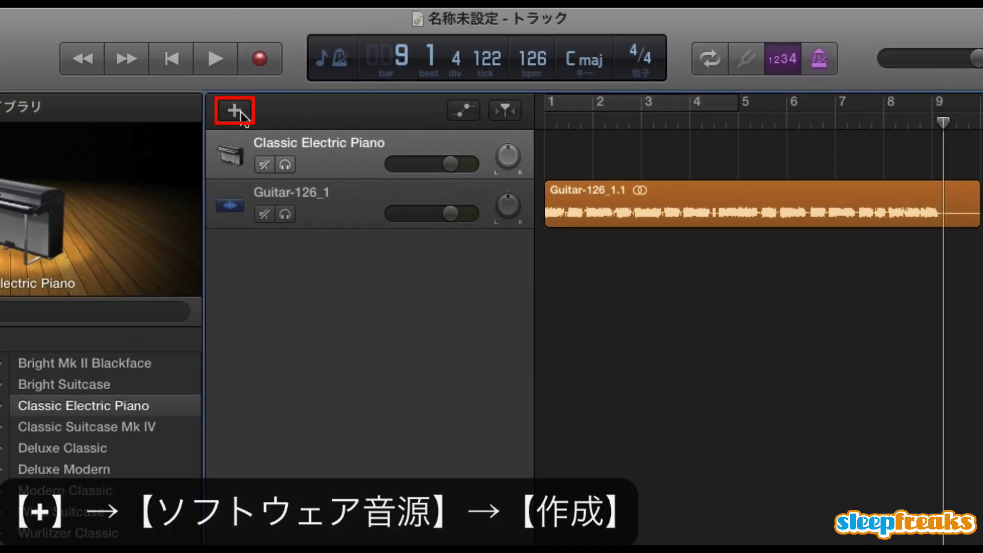
left_click(236, 110)
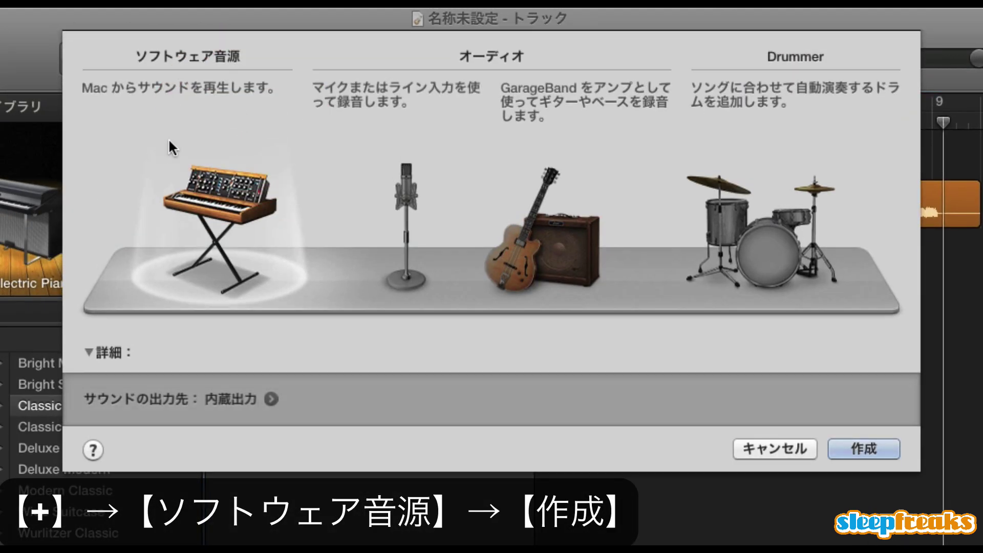
left_click(175, 183)
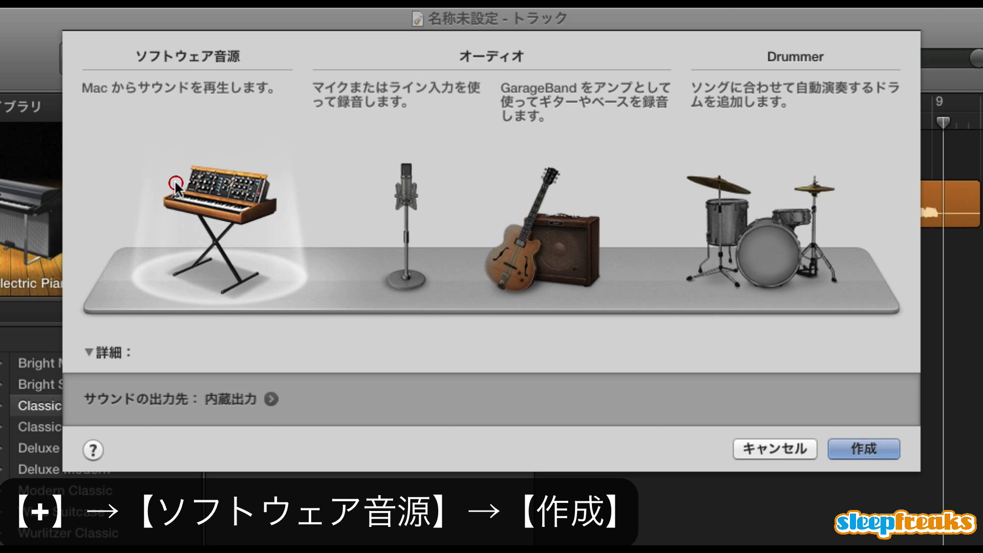
double_click(175, 184)
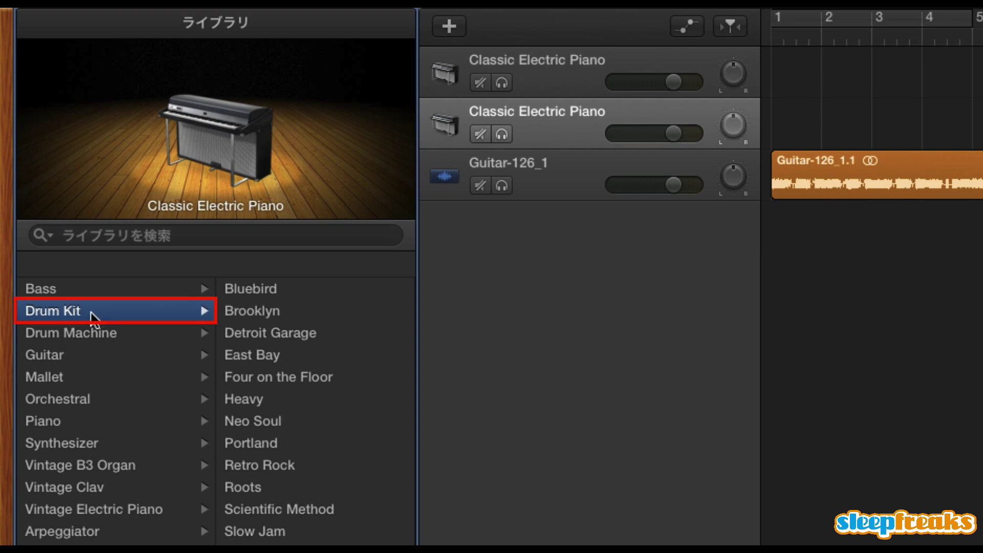
- Assign the Bluebird drum kit from the library's Drum Kit category to the new track
left_click(113, 333)
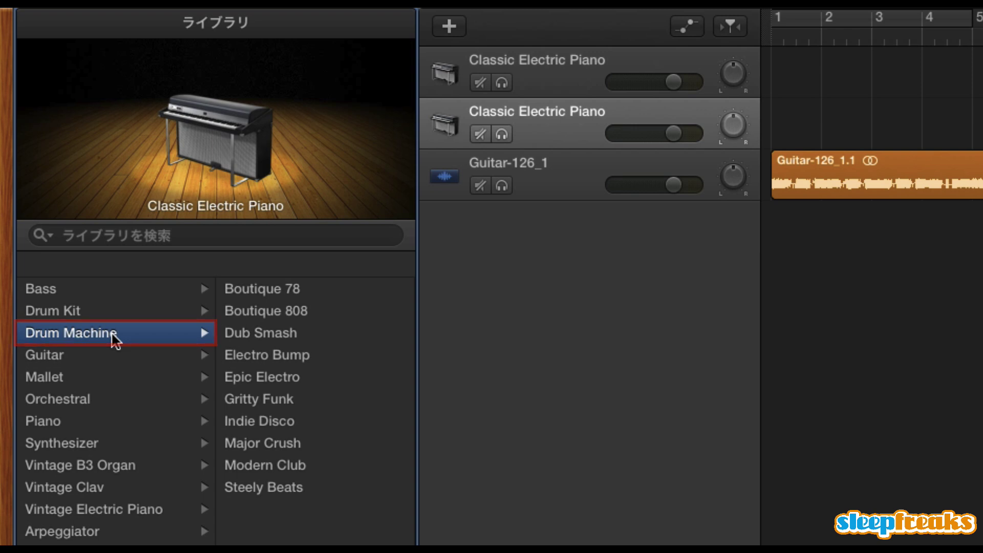
key("Up")
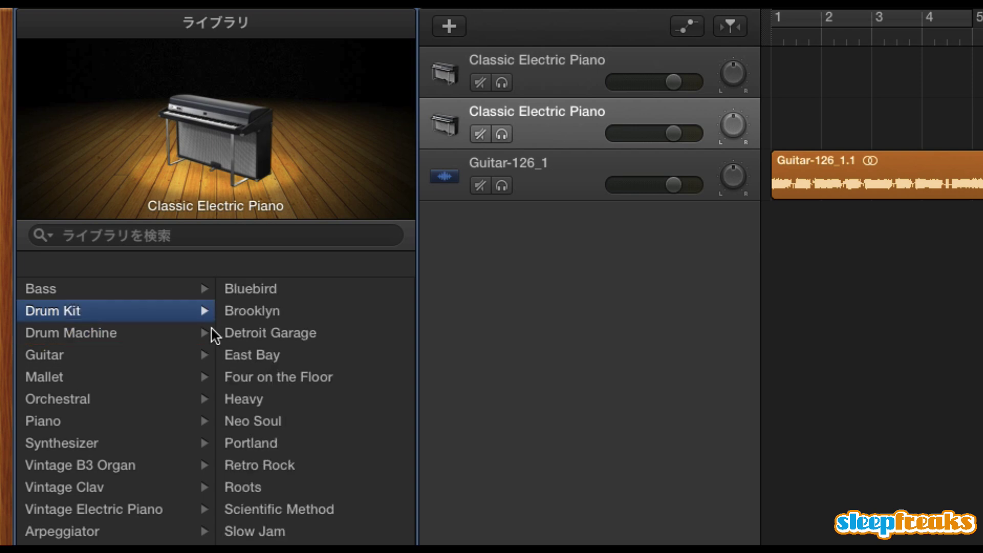
left_click(259, 288)
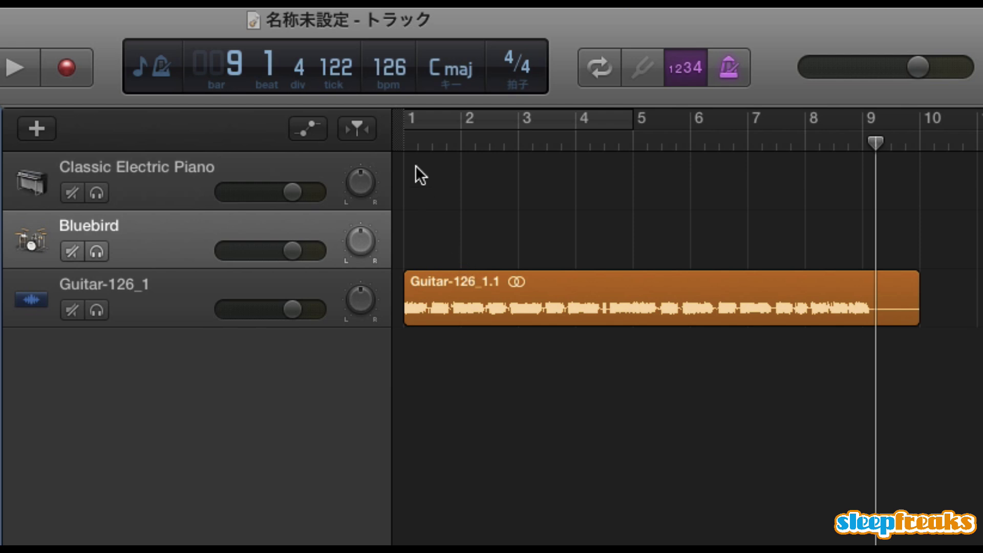
- Create a one-bar region at bar 1 of the Bluebird track, open it in an enlarged piano roll and loop it up to bar 9
left_click(432, 251, "super")
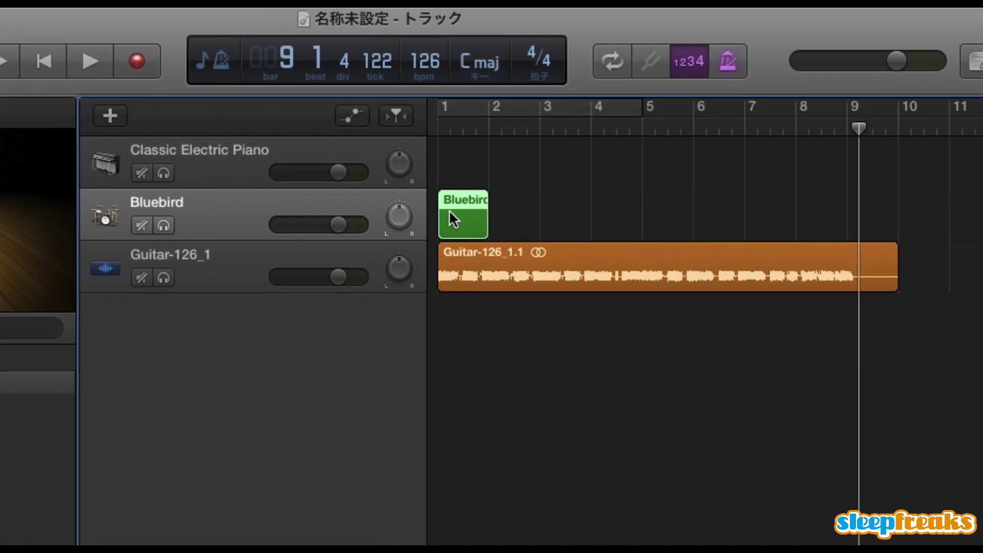
double_click(449, 210)
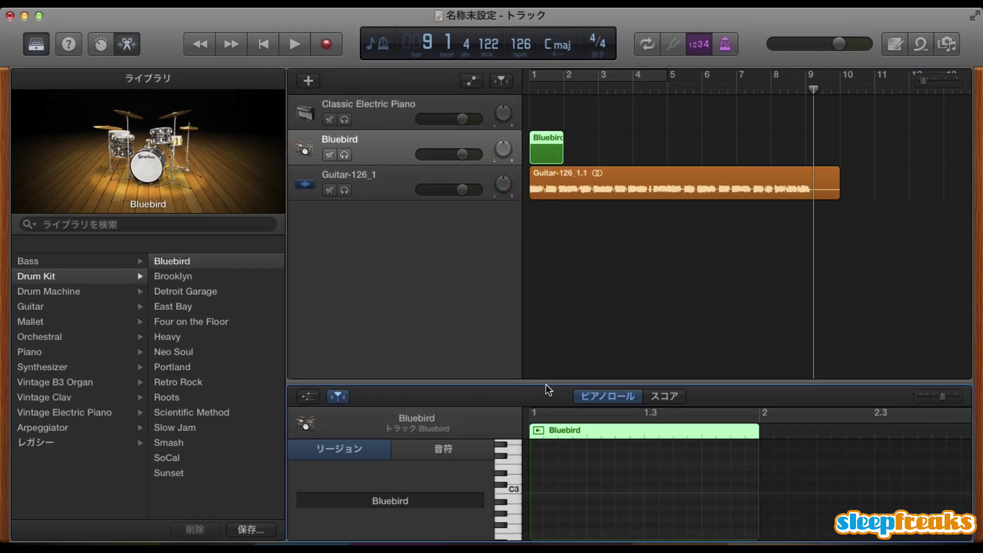
left_click_drag(545, 384, 542, 239)
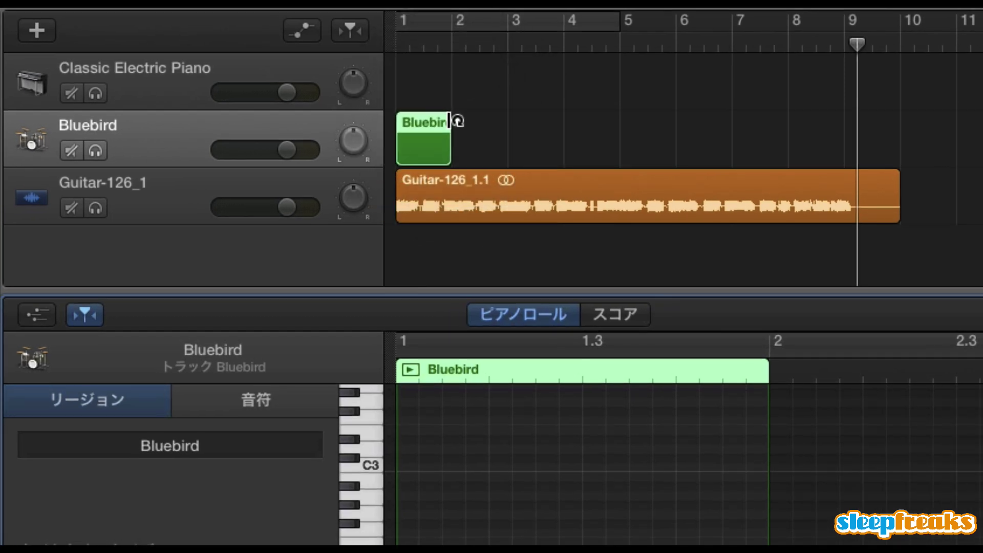
left_click_drag(450, 121, 854, 121)
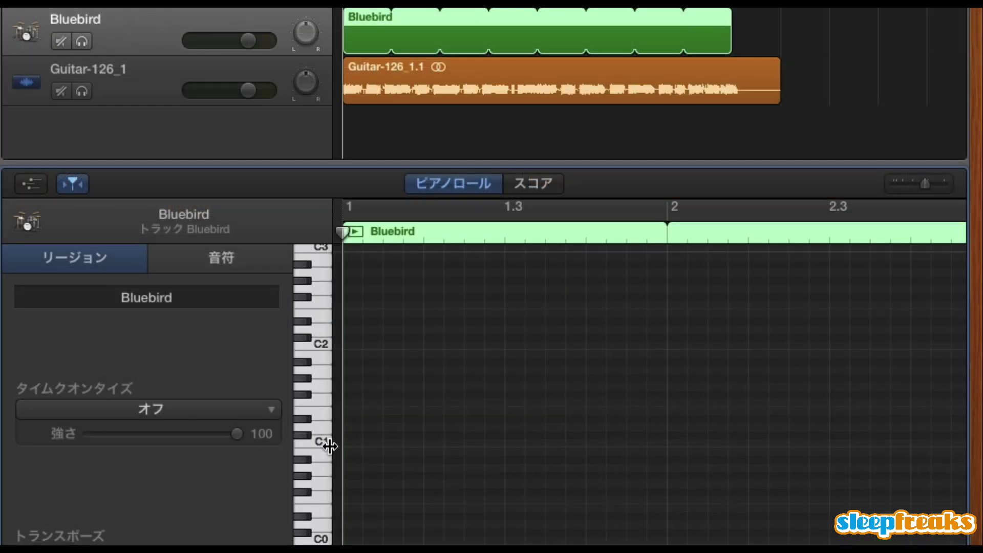
- Add a C1 bass drum note on beat 1 of the Bluebird region, leaving beat 2 of that row empty
left_click(323, 440)
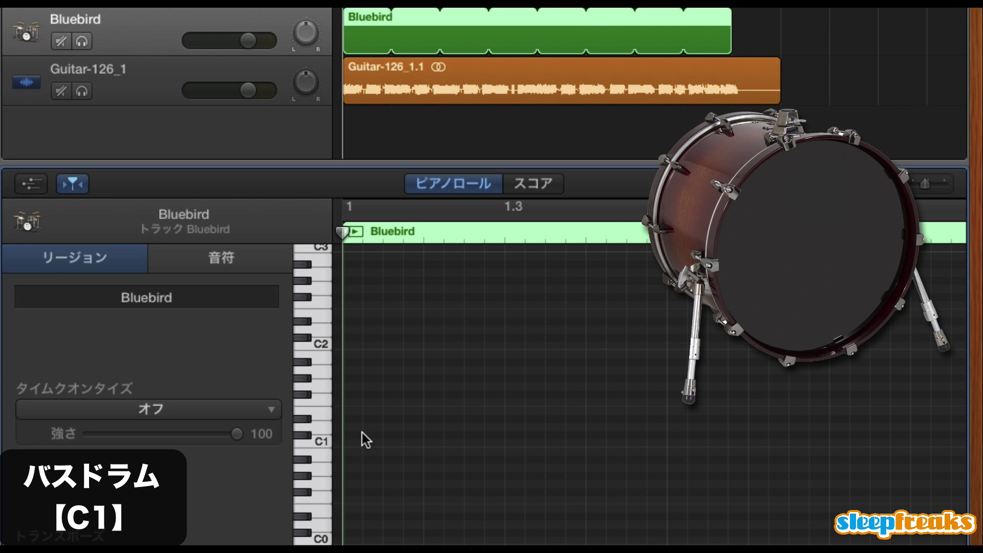
left_click(354, 444)
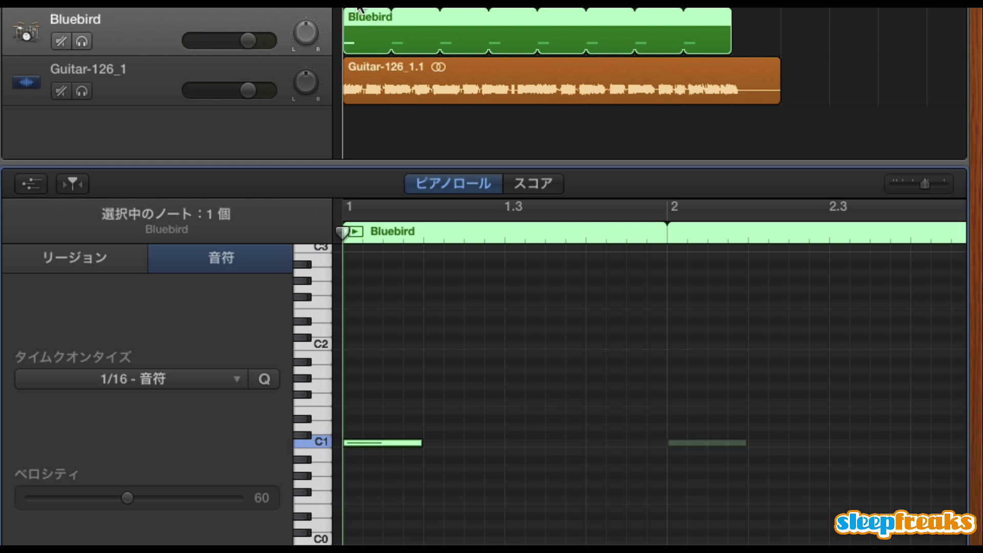
left_click(430, 442)
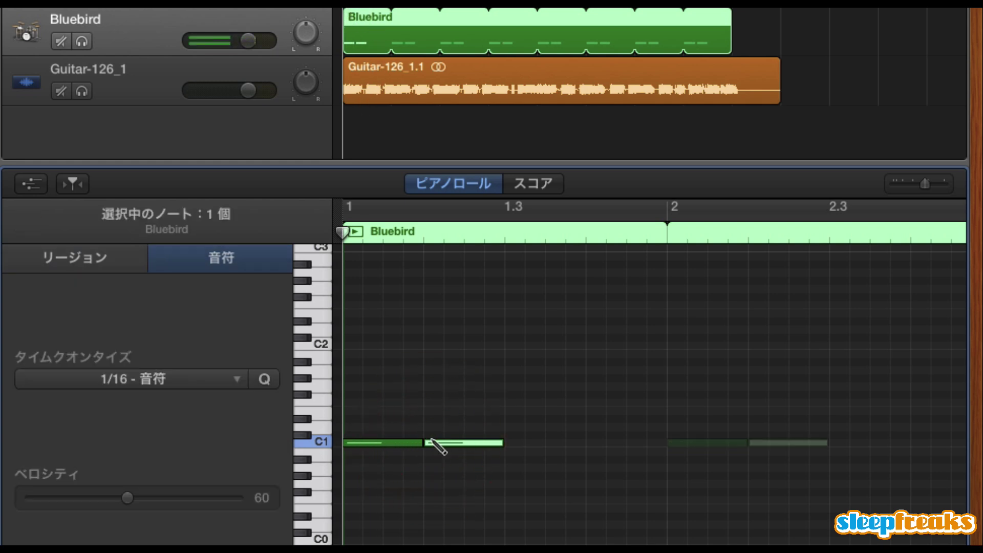
key("Delete")
- Add D1 snare notes on beats 2 and 4 of the first bar in the Bluebird region
left_click(319, 438)
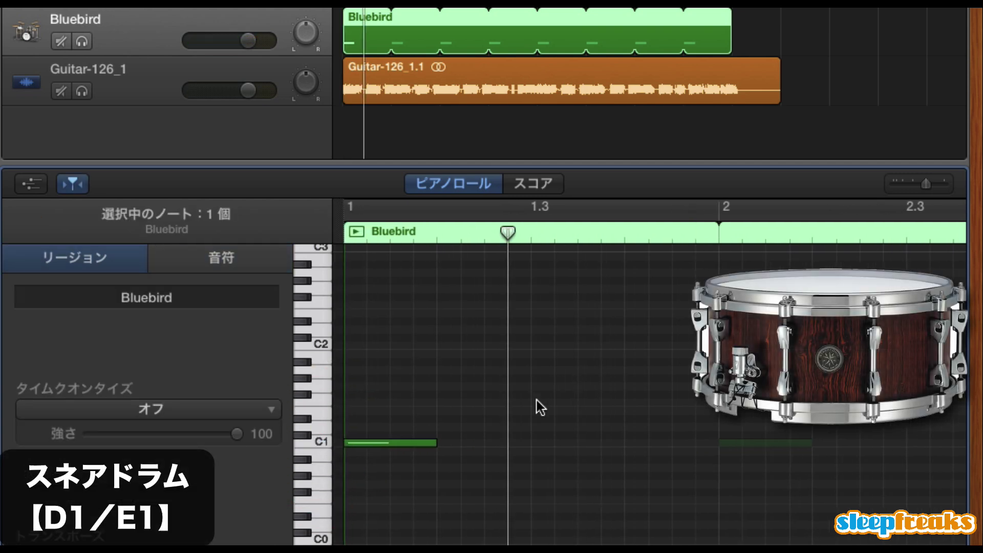
key("Return")
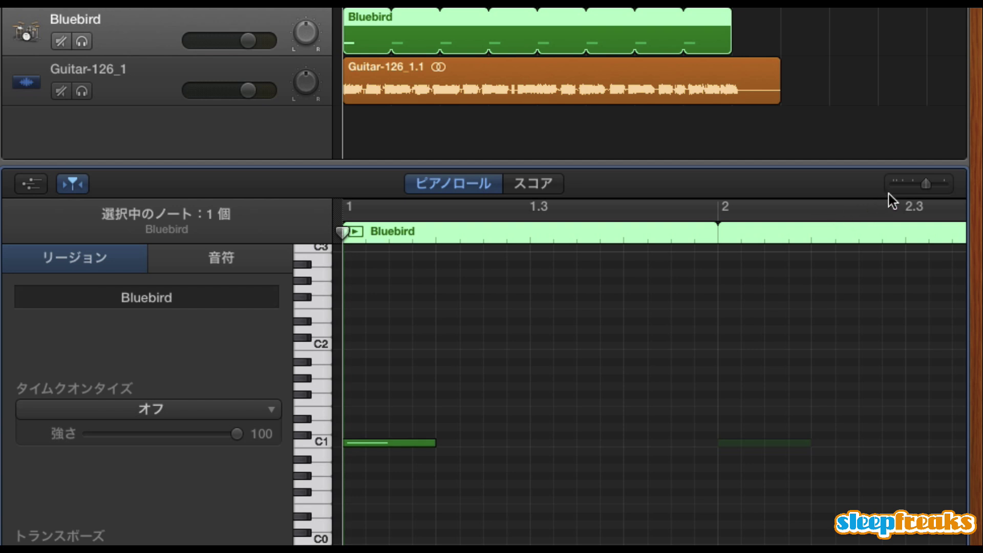
left_click(936, 189)
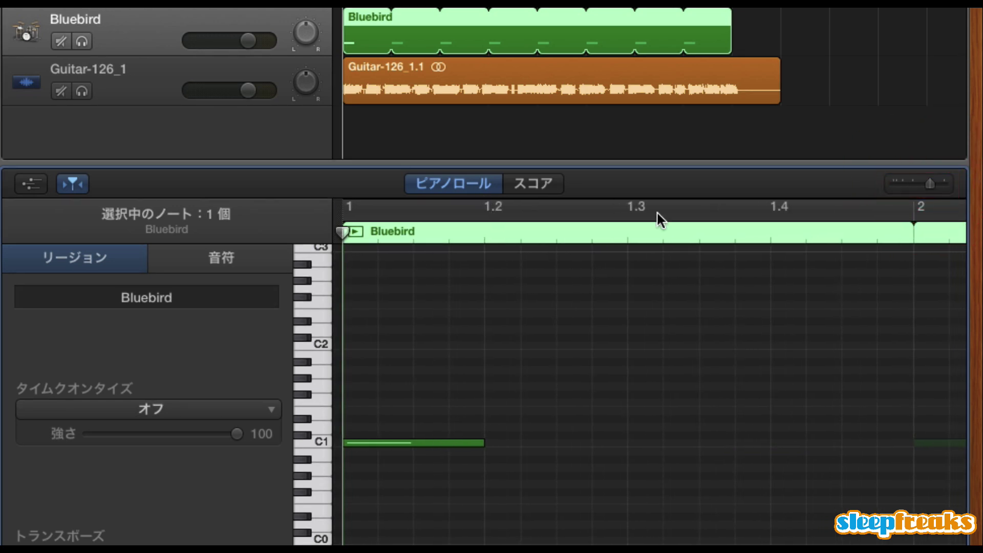
left_click(502, 429)
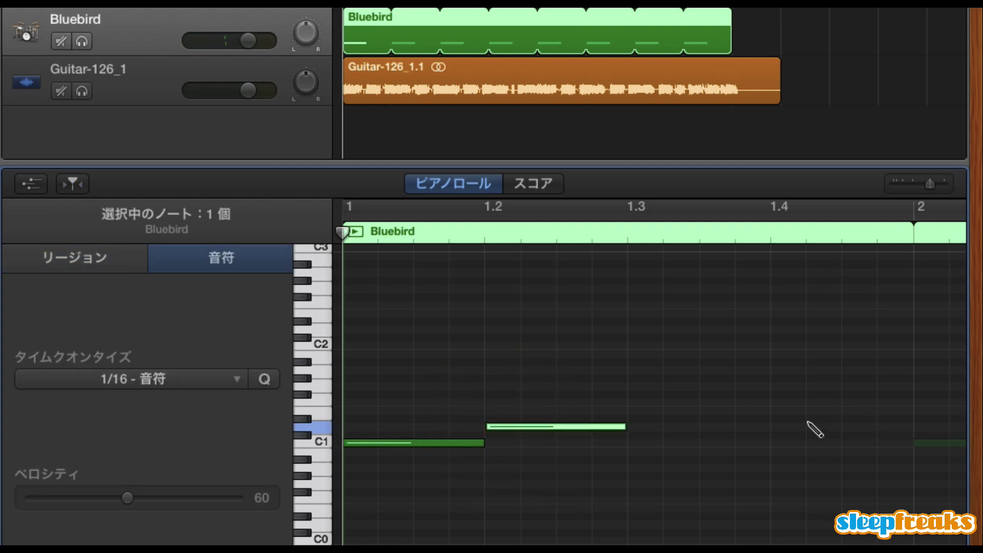
left_click(789, 428)
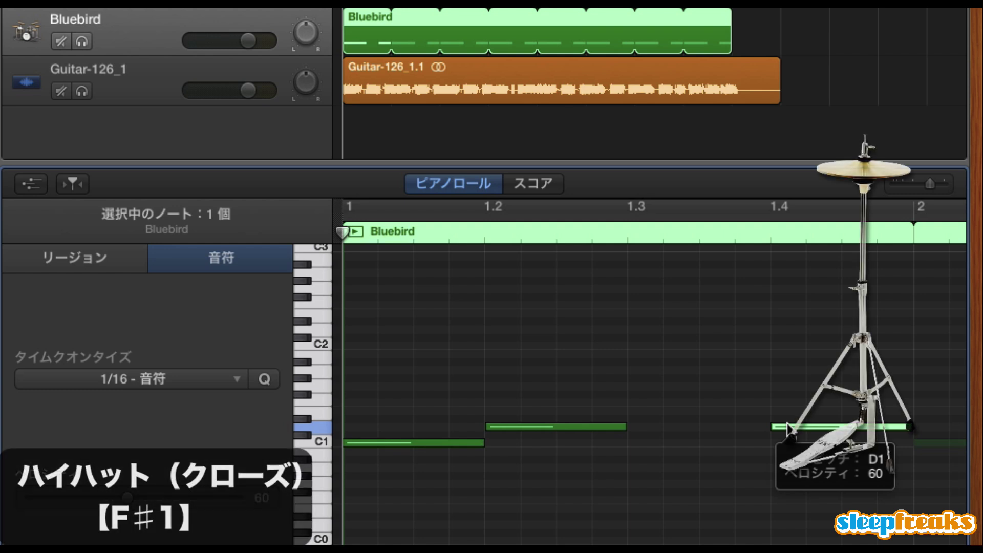
- Add an F♯1 closed hi-hat note on beat 1 and shorten it to an eighth note, with the cycle range spanning that beat
left_click(303, 392)
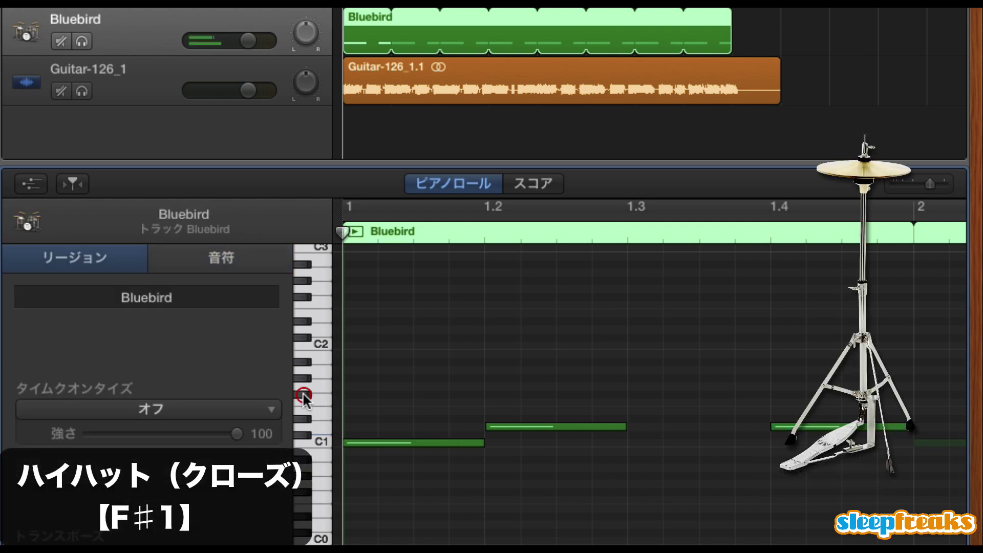
left_click(362, 394, "super")
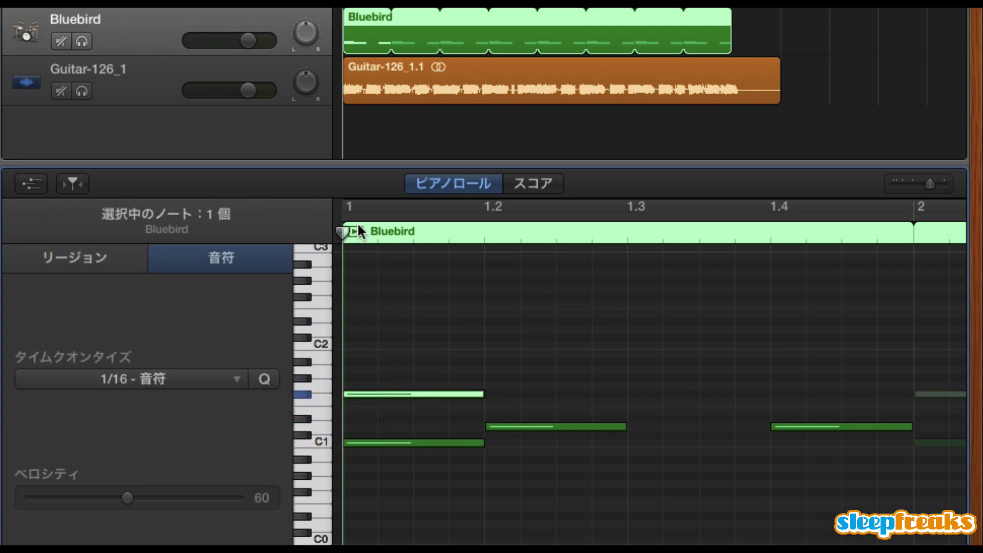
left_click_drag(348, 210, 484, 208)
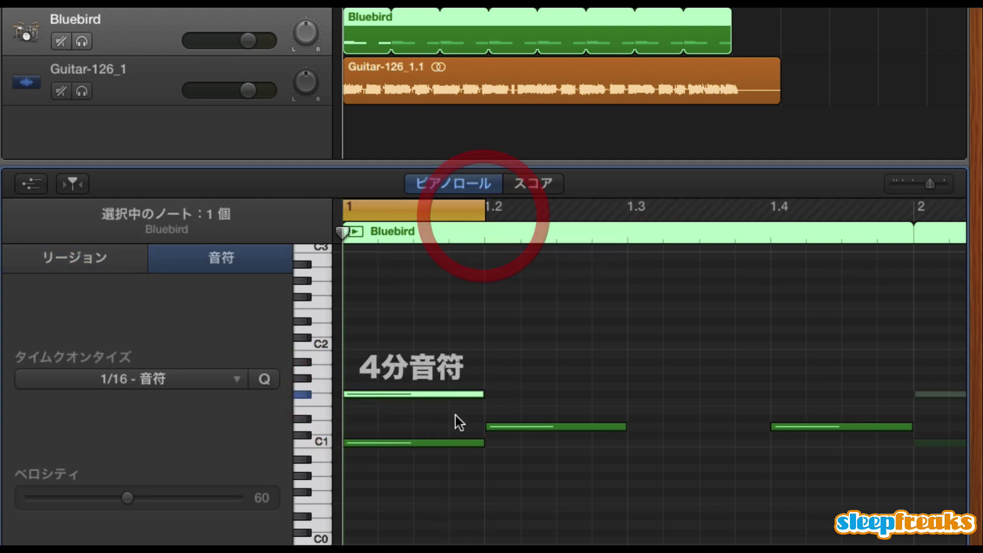
left_click_drag(481, 393, 410, 395)
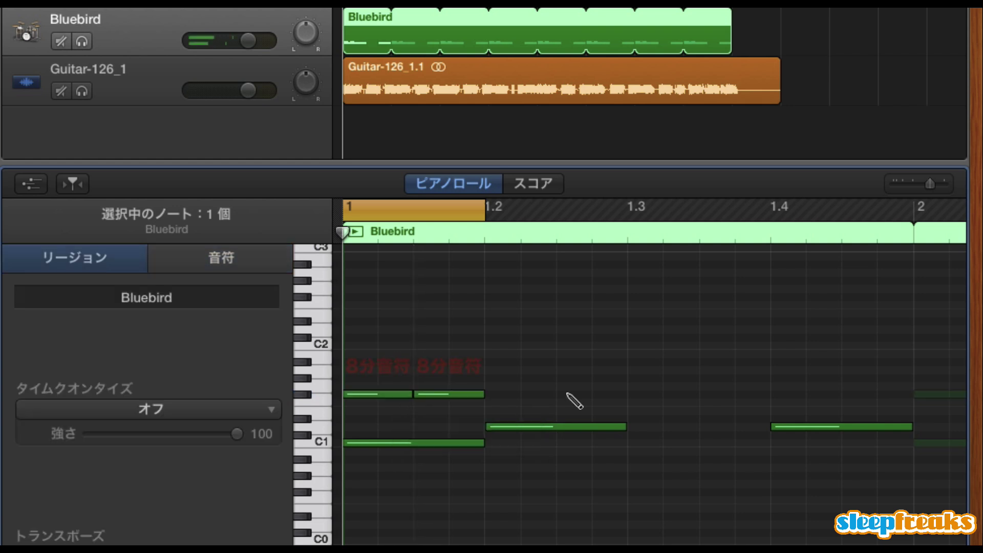
- Fill the rest of bar 1 with F♯1 hi-hat eighth notes and turn the cycle range off
left_click(506, 394, "super")
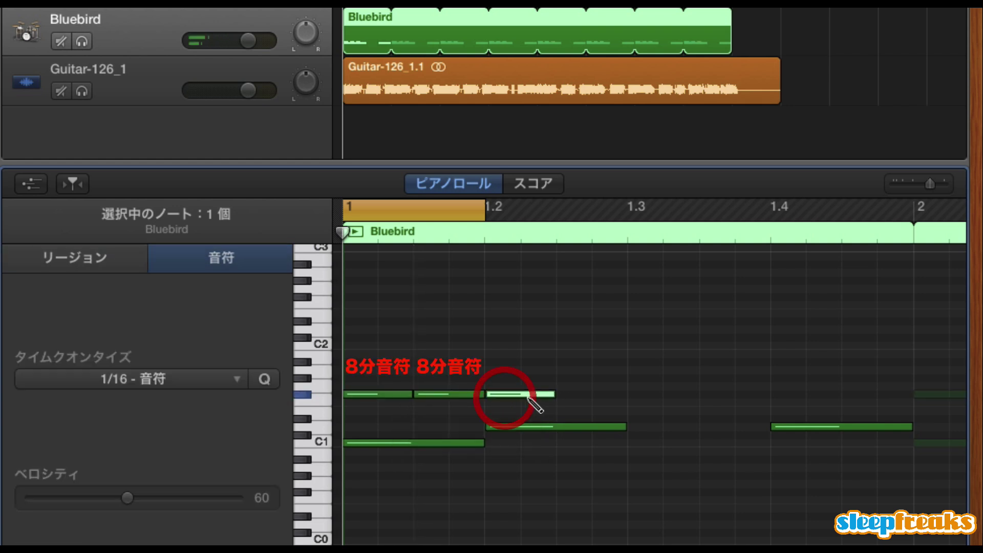
left_click(561, 395, "super")
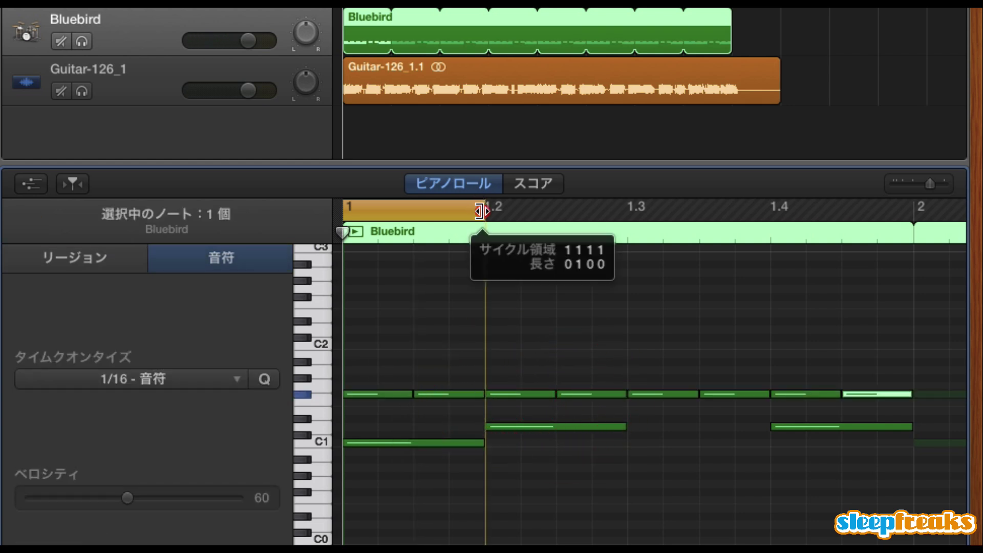
left_click(476, 209)
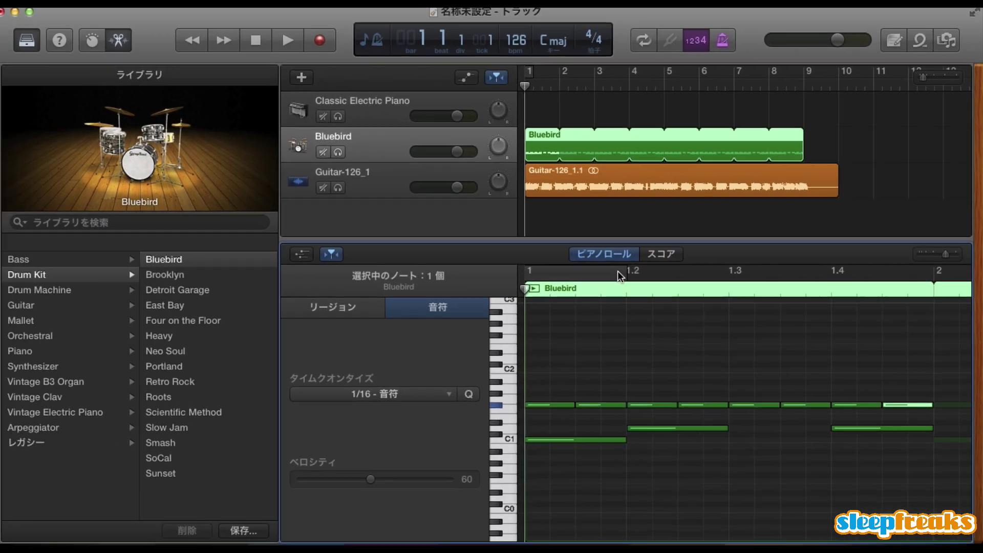
- Play back the drum pattern together with the guitar track from the beginning, stop it and return to bar 1 in the piano roll
key("space")
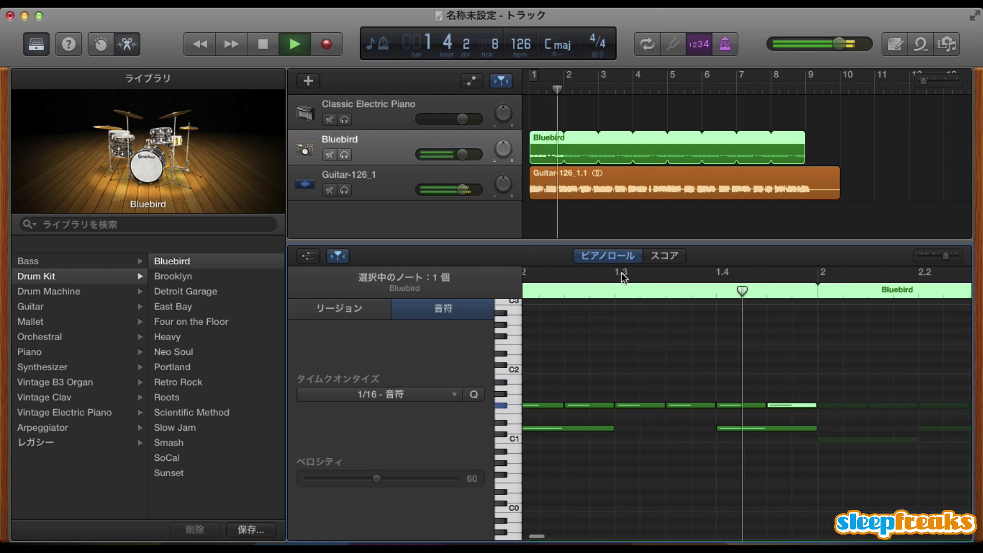
key("space")
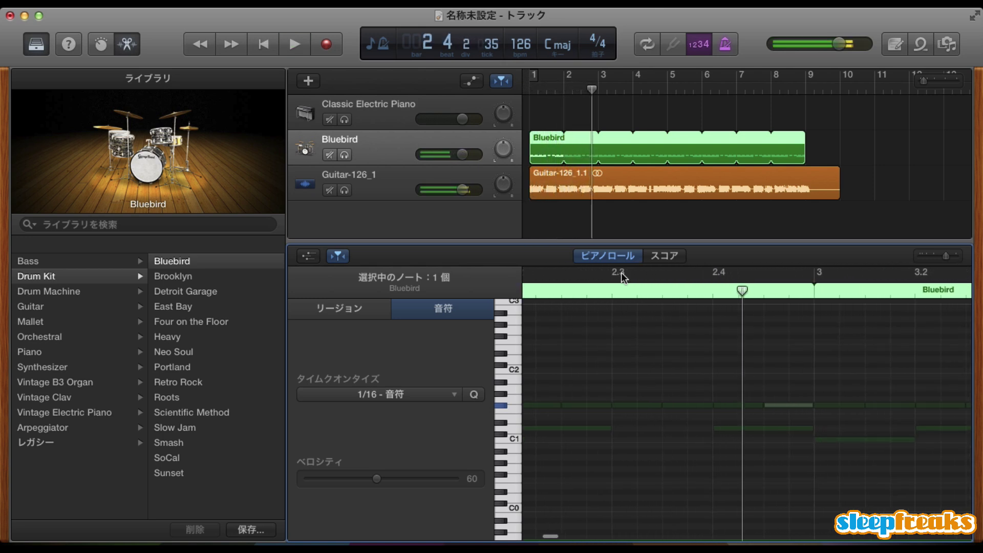
scroll(676, 334, "left", 10)
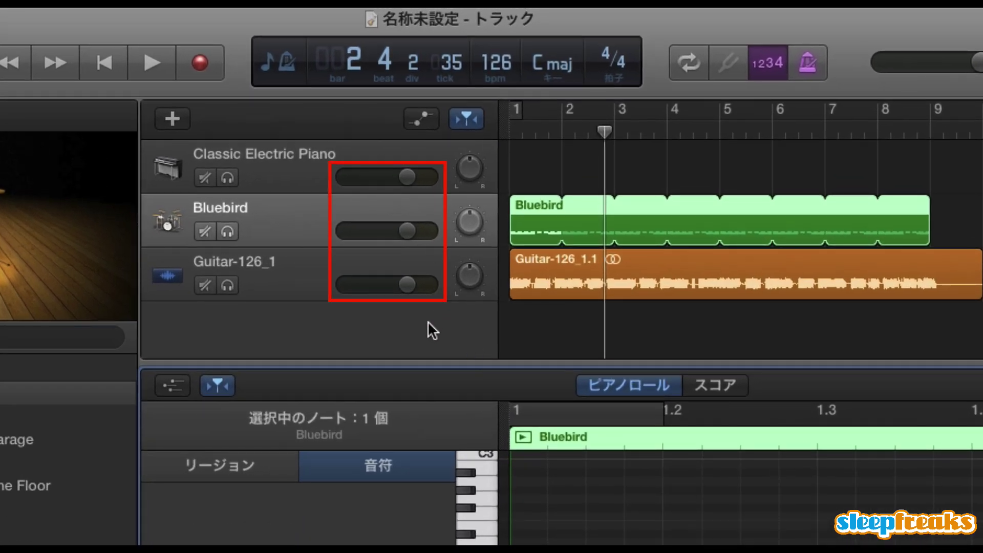
- Lower the Guitar-126_1 track's volume and raise the Bluebird drum track's volume slightly
left_click(366, 276)
left_click_drag(405, 281, 339, 287)
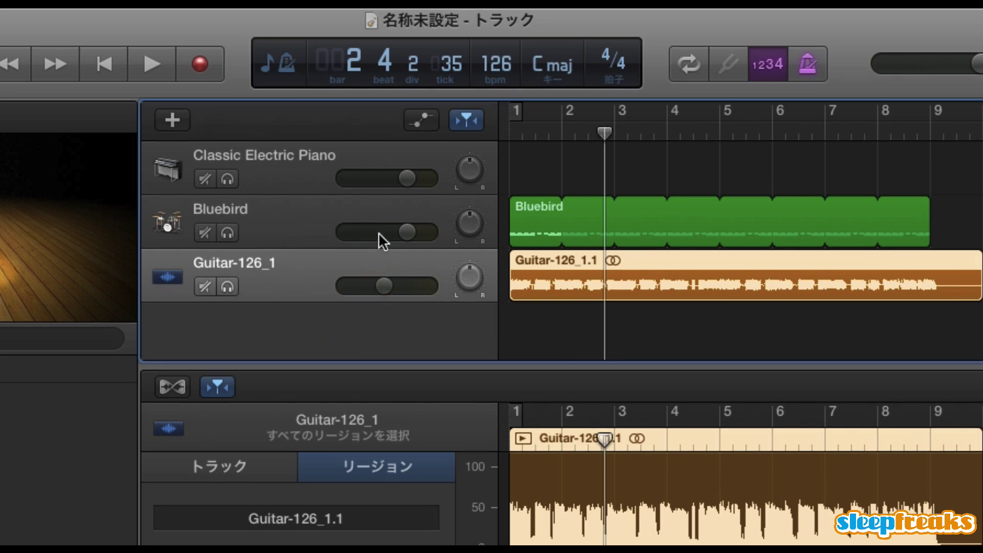
left_click_drag(408, 232, 417, 232)
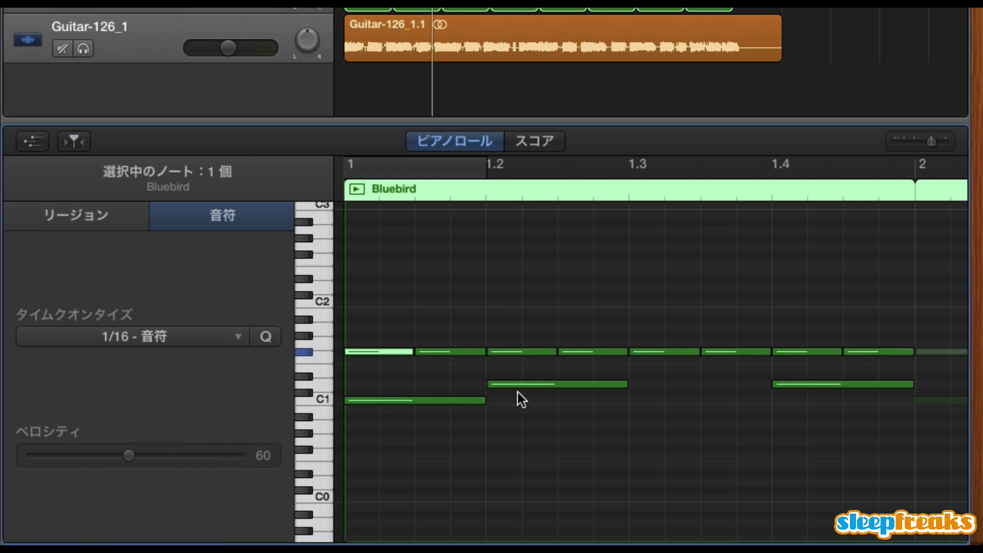
- Set the velocity of all drum notes in bar 1 to 127 and play back the mix, stopping and returning to bar 1
mouse_move(378, 315)
left_mouse_down()
mouse_move(408, 336)
mouse_move(640, 411)
mouse_move(882, 414)
left_mouse_up()
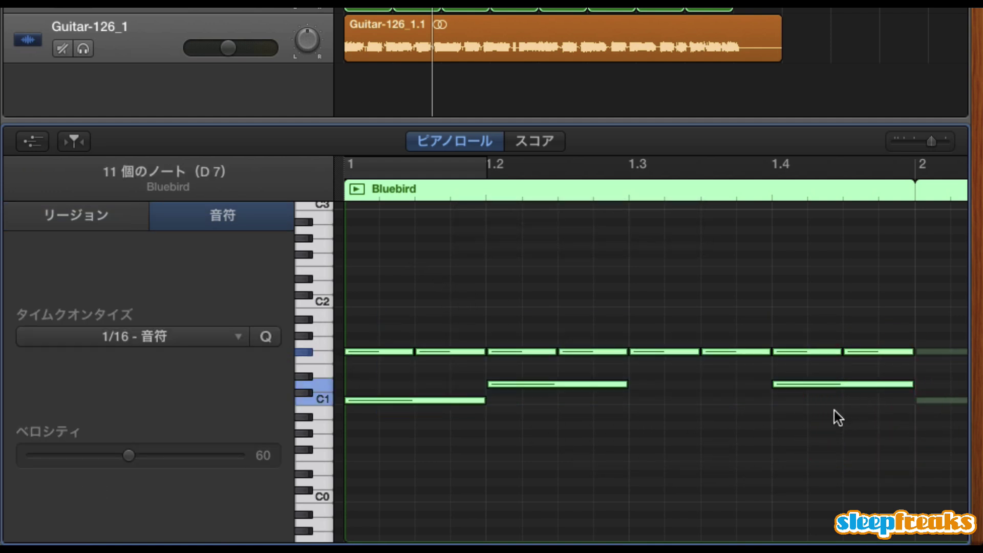
left_click_drag(129, 455, 259, 473)
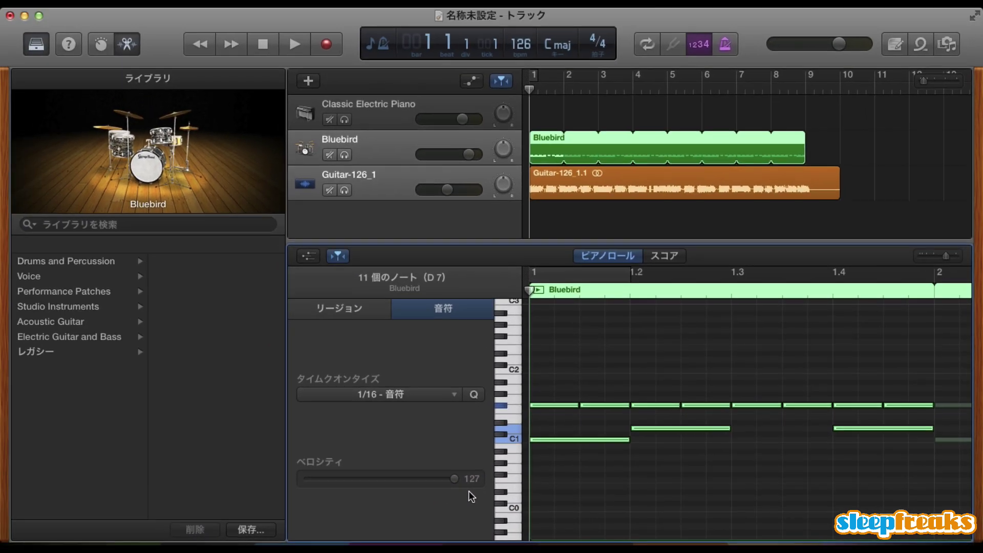
key("space")
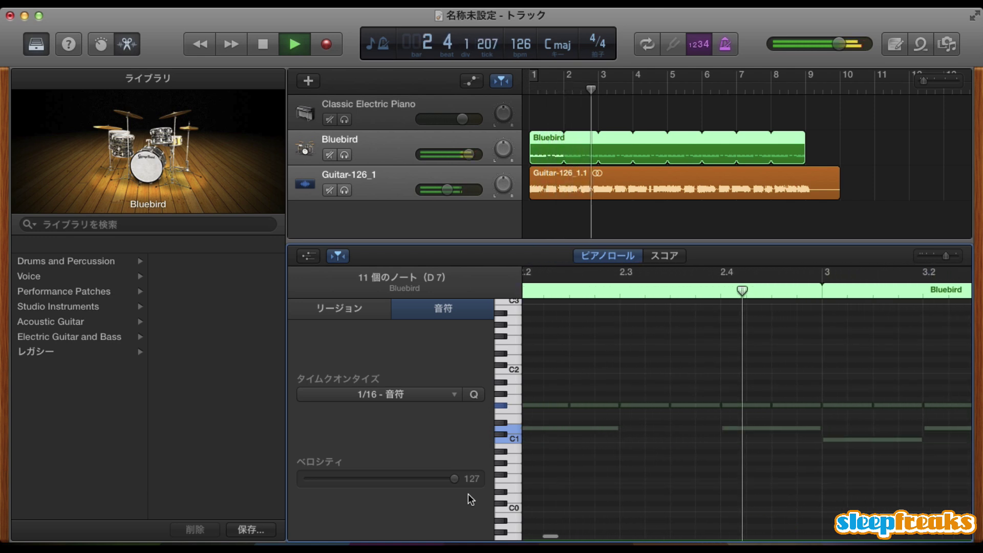
key("space")
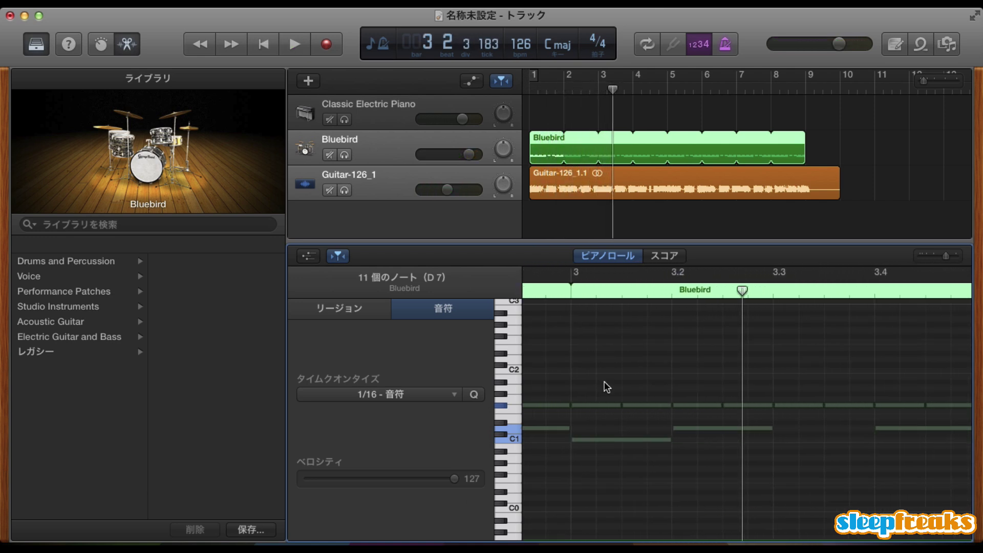
left_click(606, 388)
key("Return")
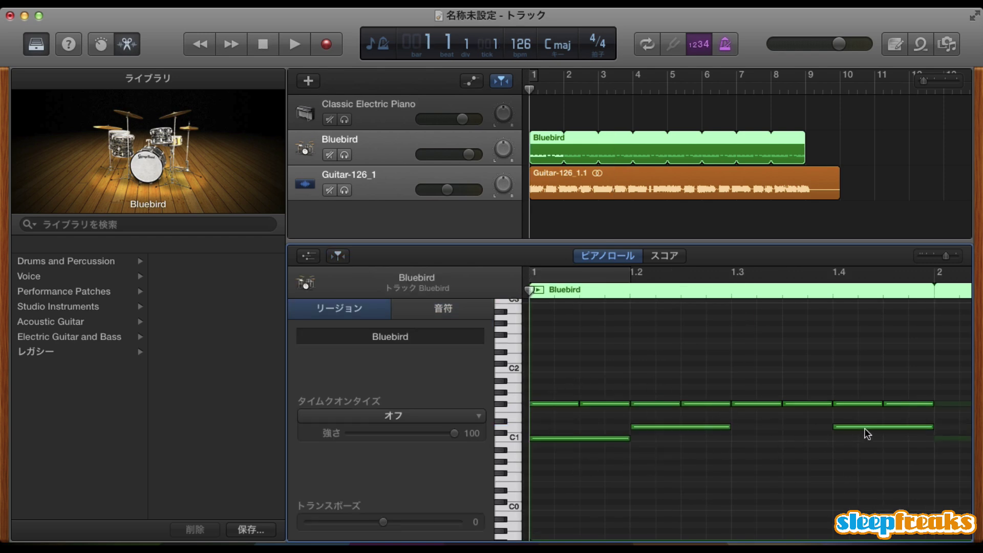
- Shorten the C1 kick on beat 1 to a sixteenth and add C1 kicks on beat 1's fourth sixteenth and the off-beats of beats 3 and 4
left_click(592, 439)
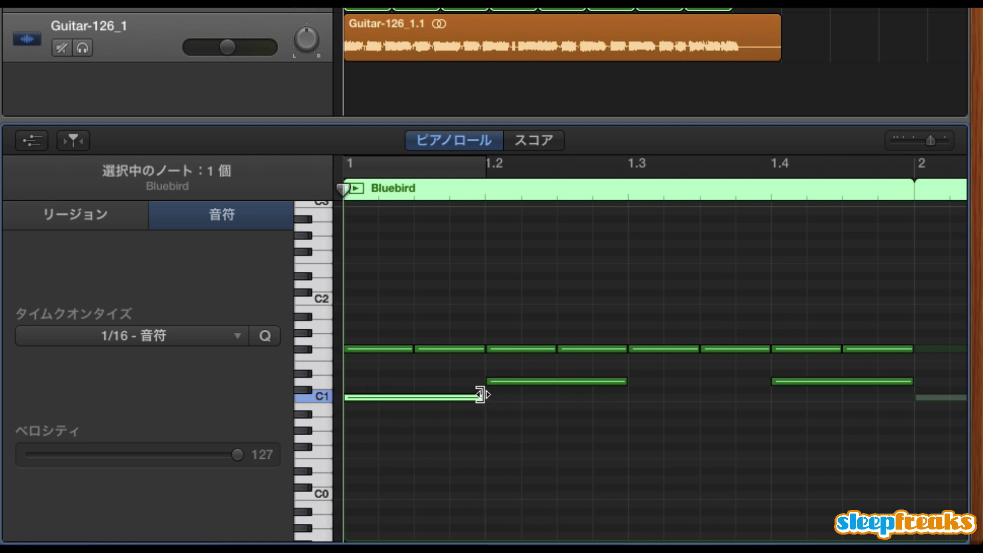
left_click_drag(480, 395, 377, 398)
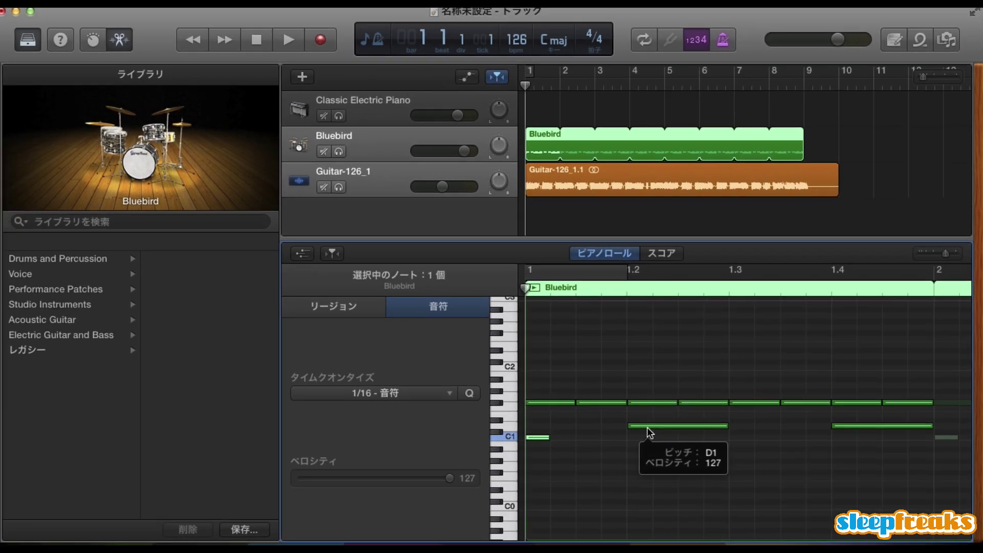
key("space")
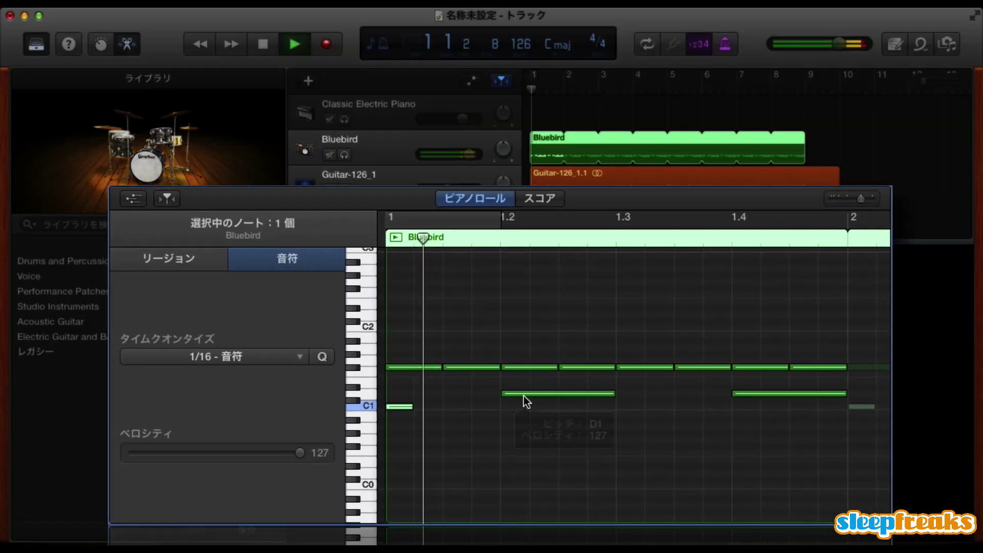
left_click(479, 406)
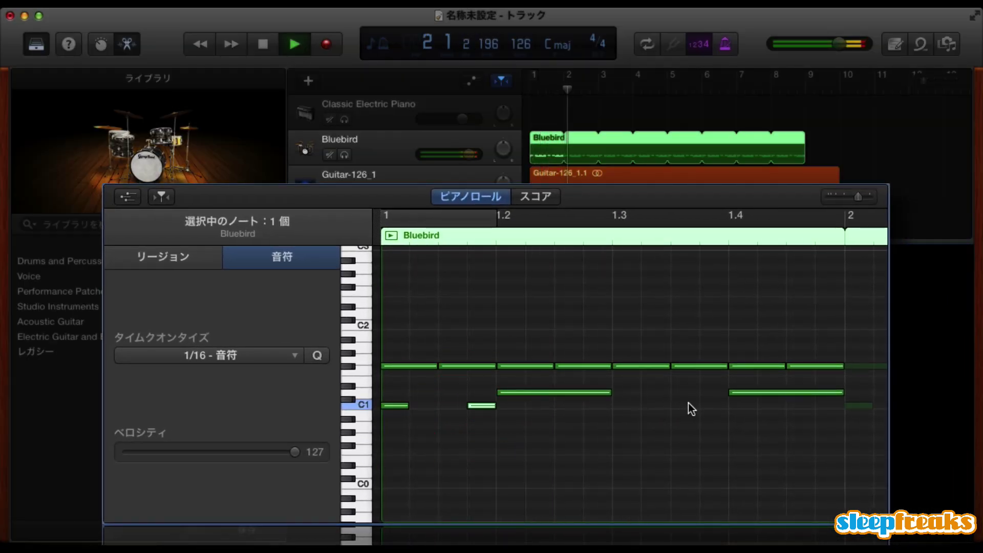
left_click(686, 405)
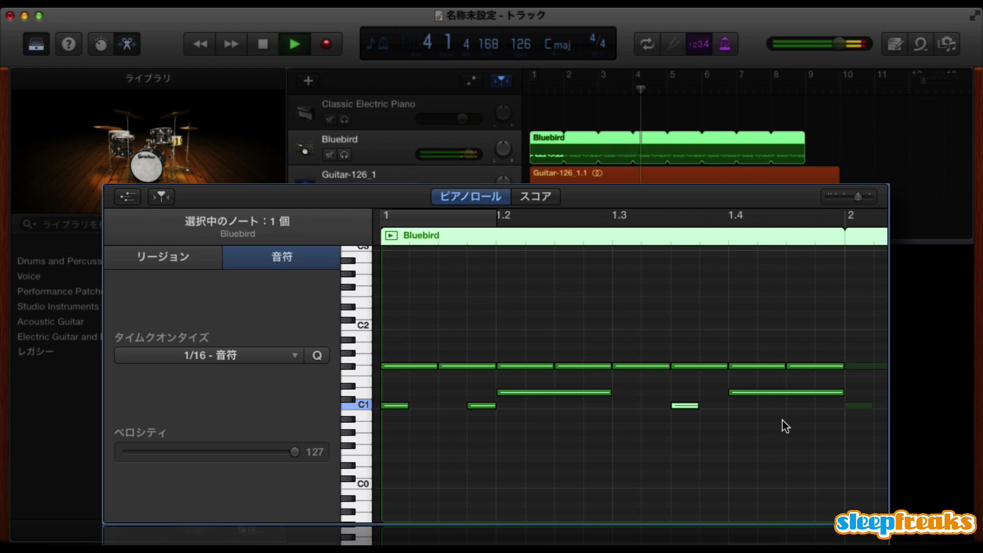
left_click(797, 413)
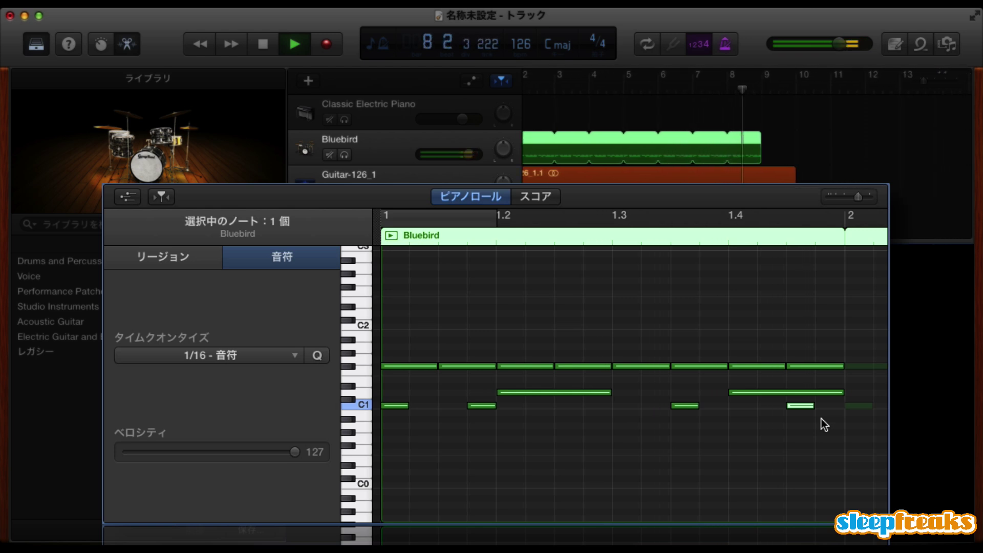
- Stop playback at the end, return to bar 1 and move the C1 kick just before beat 2 to beat 2's second sixteenth
key("space")
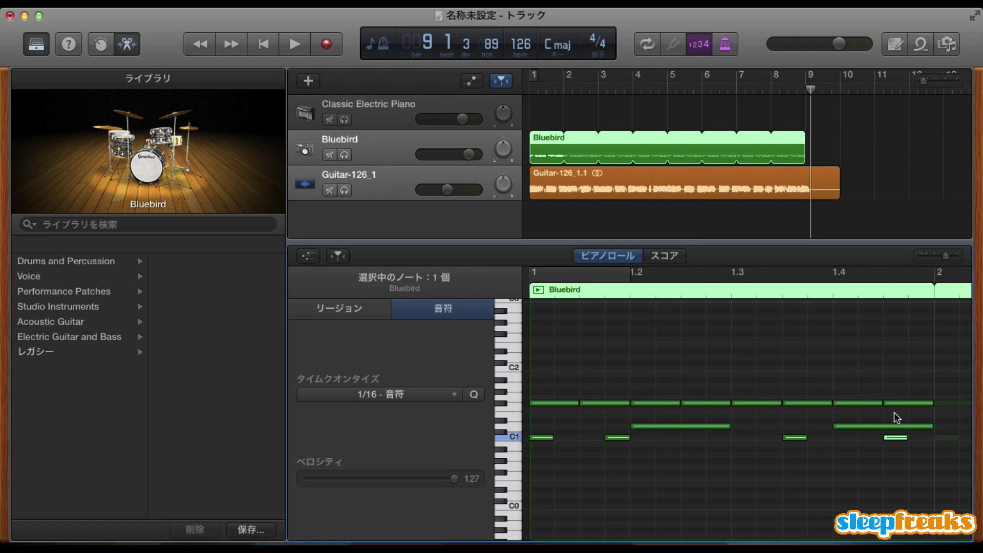
key("Return")
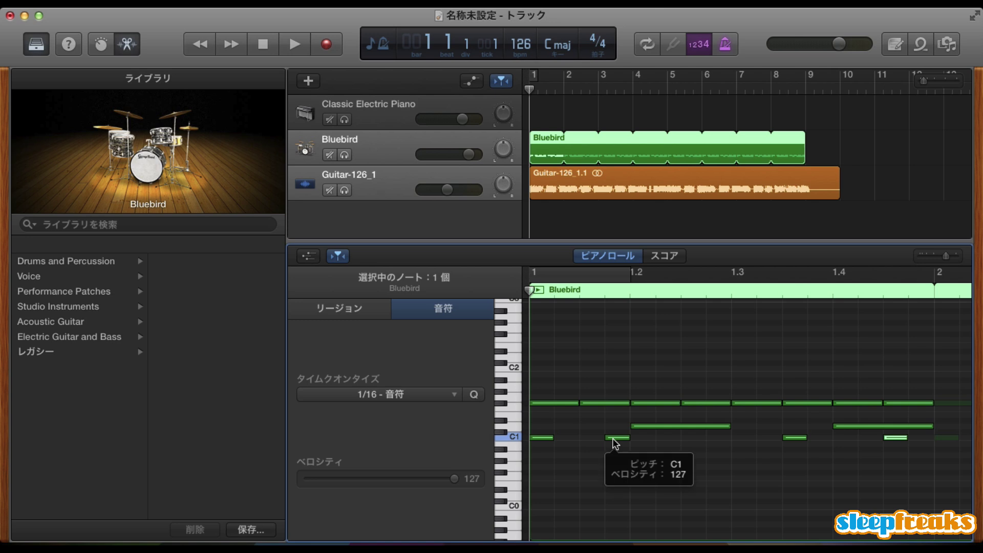
left_click_drag(615, 443, 668, 439)
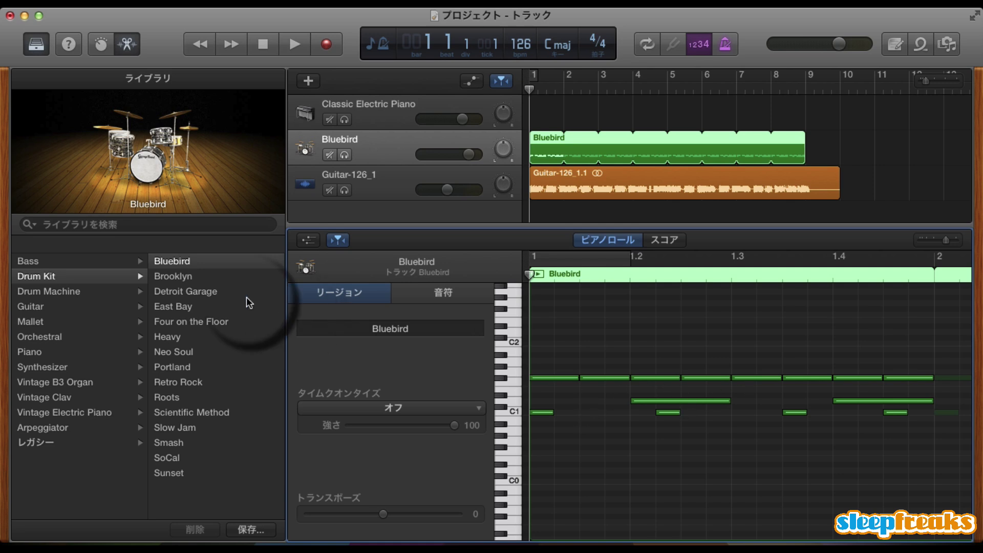
- Audition the Drum Kit patches Brooklyn, Bluebird, Four on the Floor, Heavy and Portland on the drum track, starting playback to compare them
left_click(183, 275)
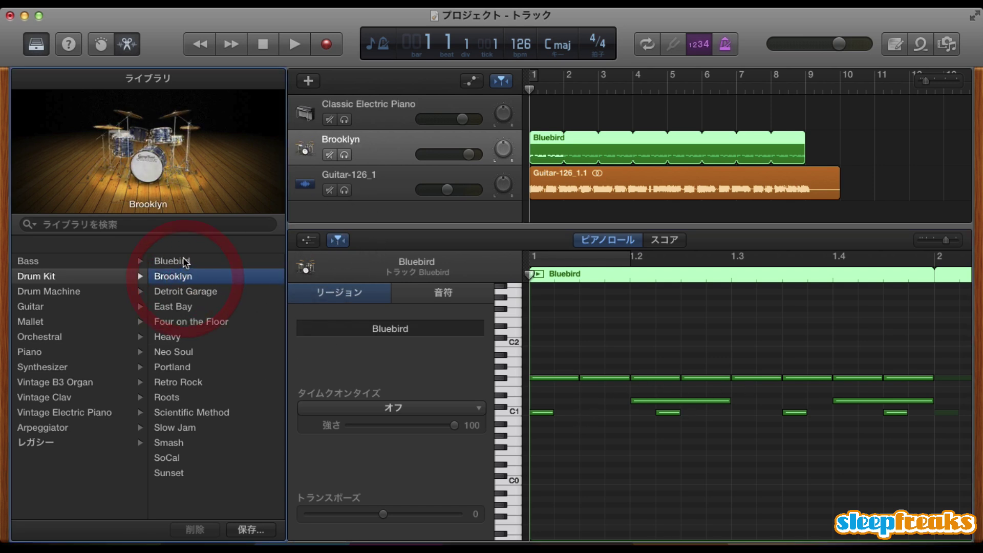
left_click(185, 261)
left_click(177, 276)
left_click(178, 318)
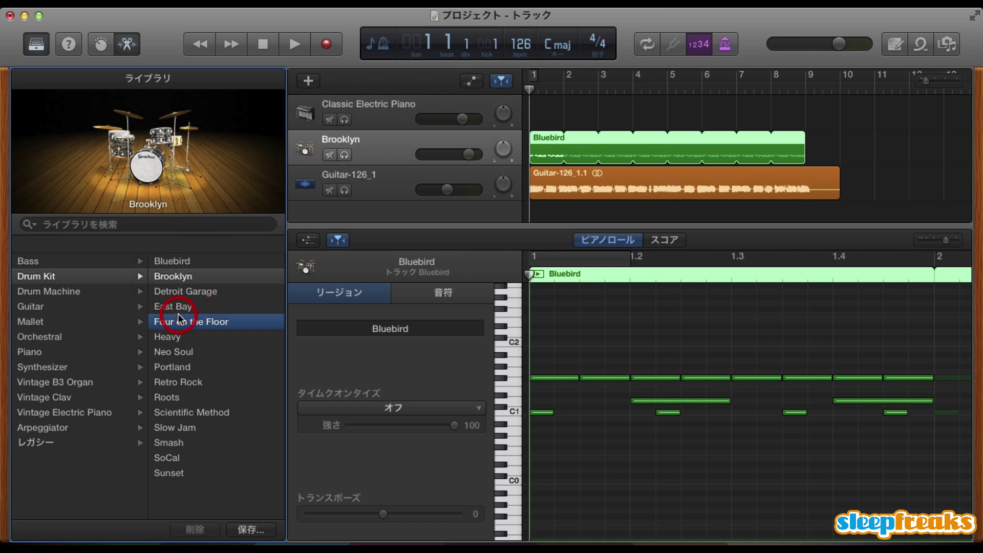
key("space")
left_click(188, 337)
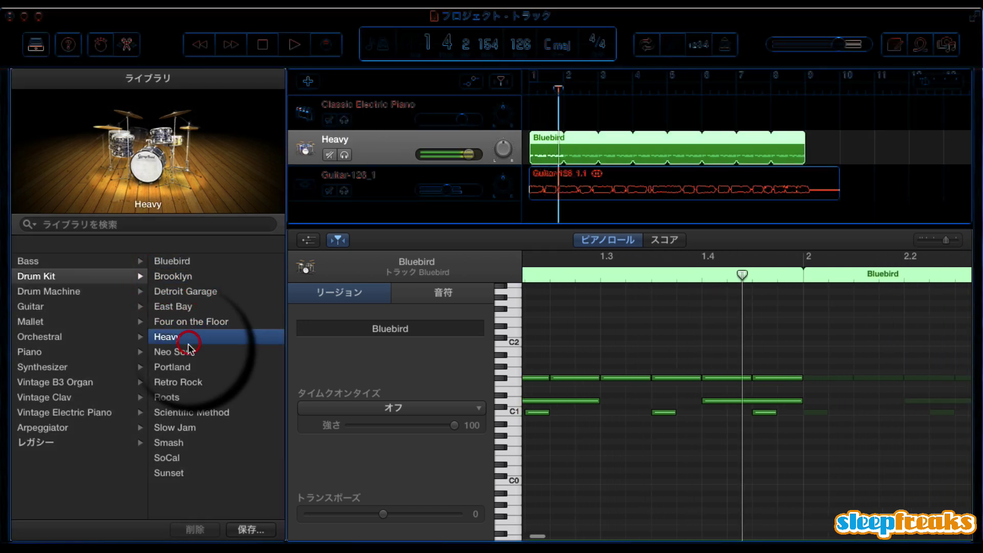
left_click(188, 367)
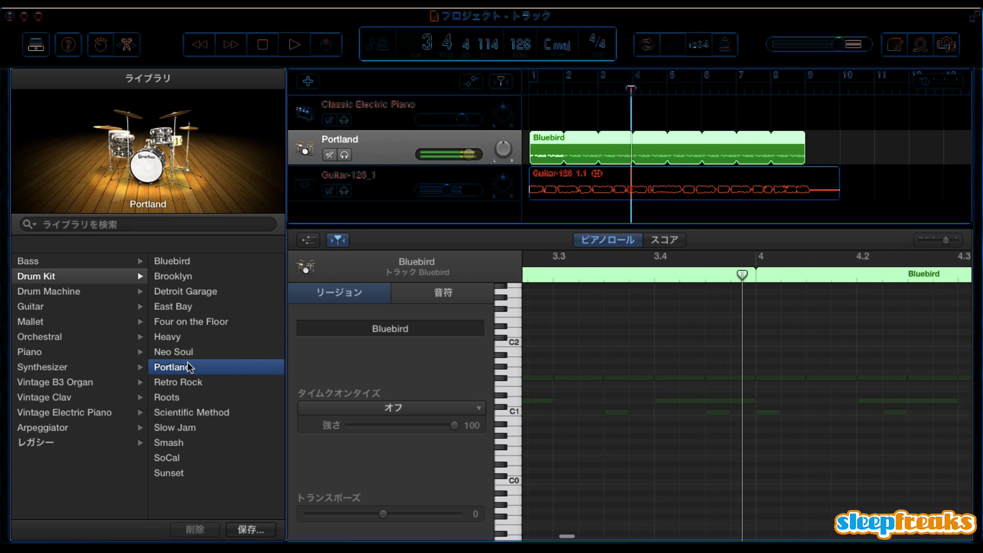
- Try the Drum Machine patch Dub Smash during playback, change the drum track to Major Crush and stop playback
left_click(60, 291)
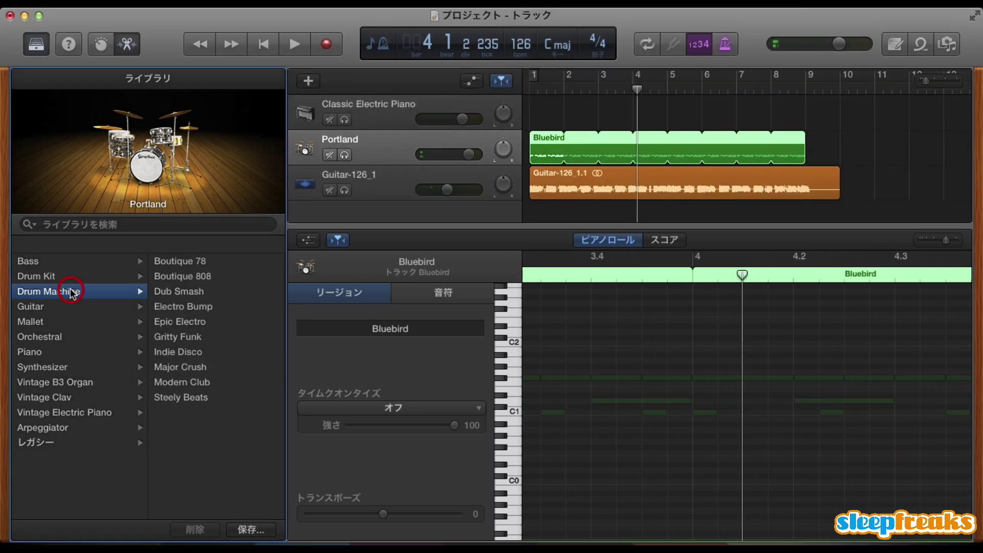
left_click(175, 336)
left_click(186, 293)
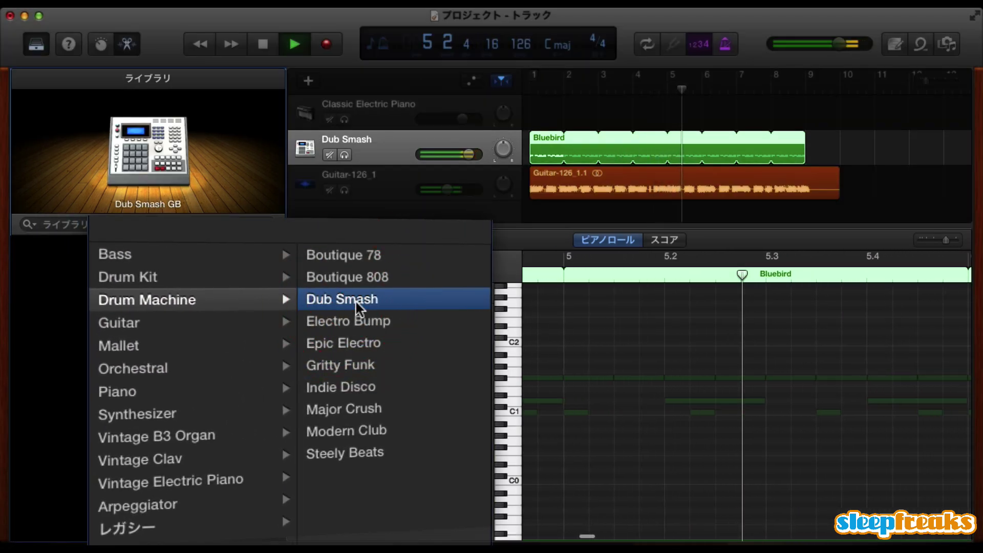
left_click(358, 412)
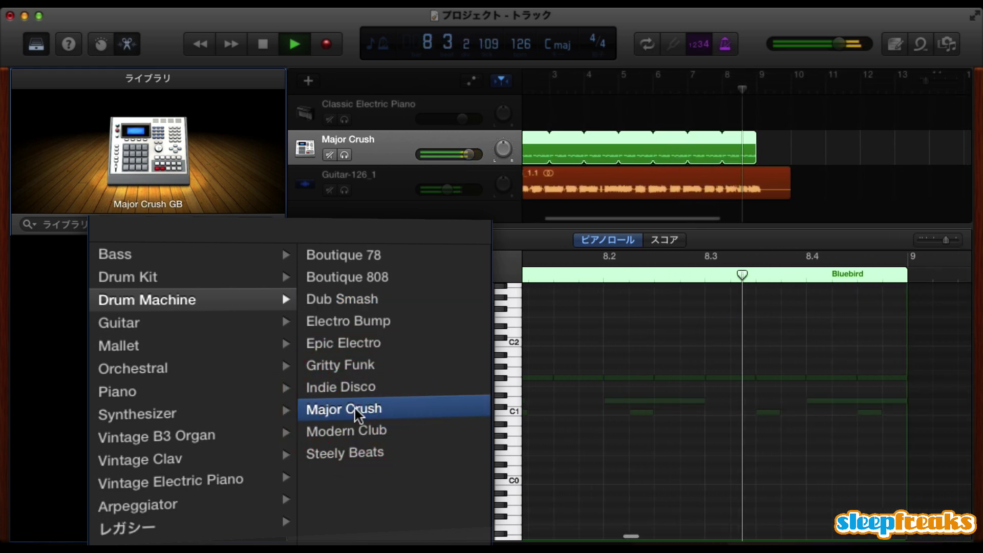
key("space")
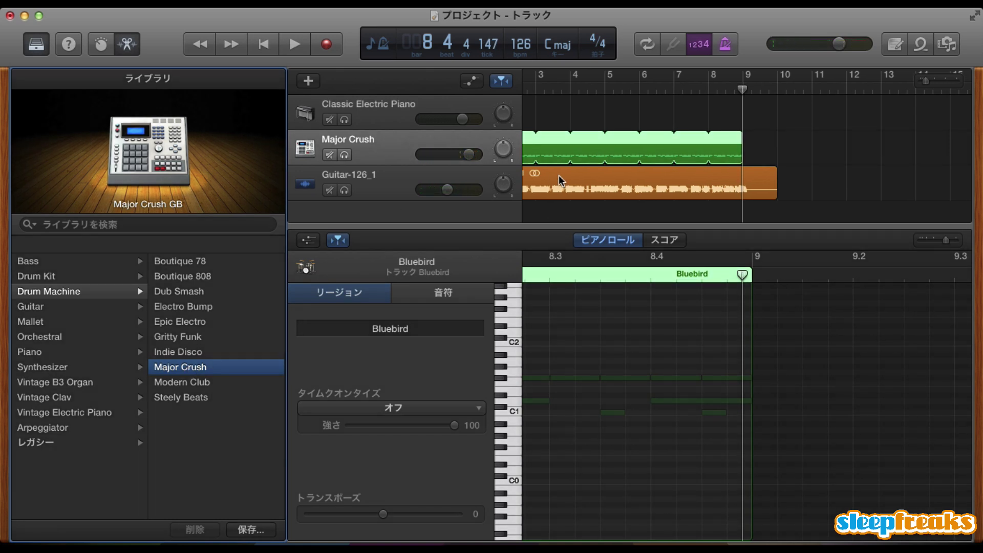
- Move the last three C1 kick notes in bar 1 of the Bluebird region onto beats 2, 3 and 4 for a four-on-the-floor rhythm
scroll(561, 181, "left", 3)
left_click(560, 103)
left_click(541, 145)
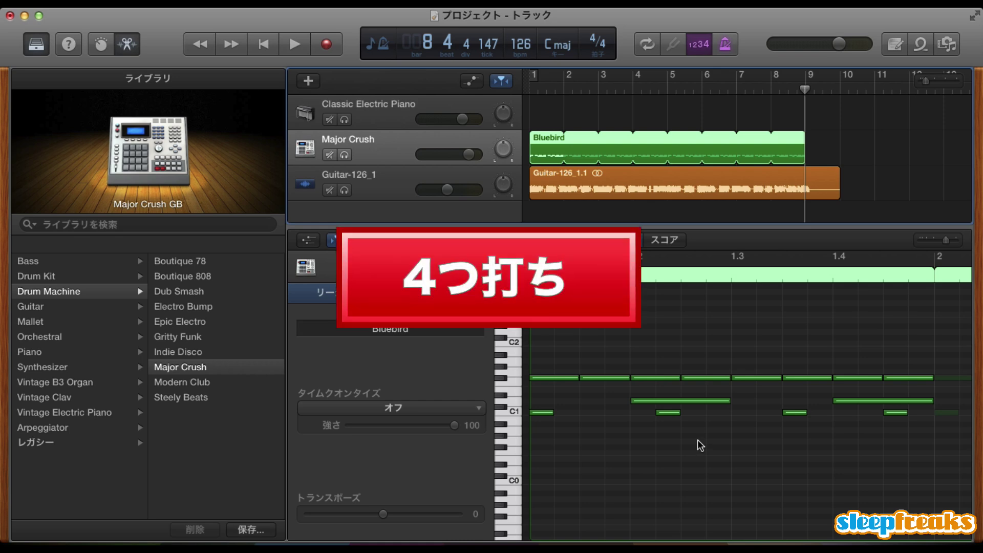
left_click(668, 412)
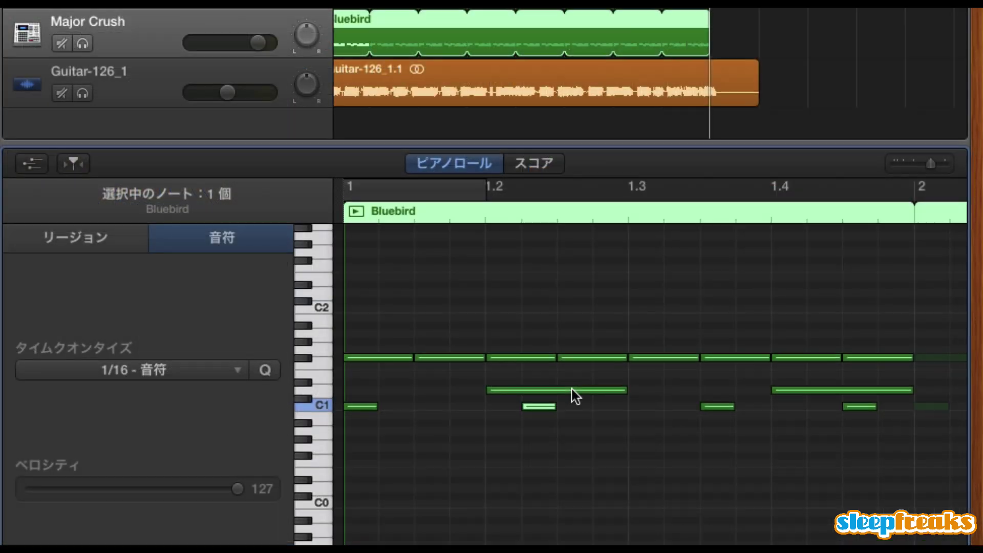
left_click_drag(539, 408, 503, 408)
left_click_drag(721, 407, 648, 408)
left_click_drag(858, 407, 792, 414)
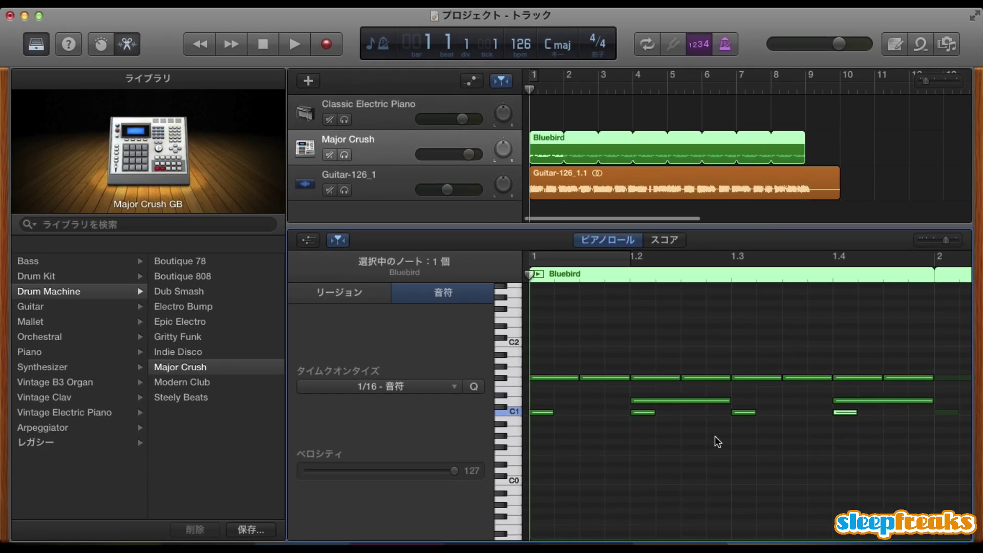
- Play back the four-on-the-floor pattern with the guitar from the beginning, stop it and return to bar 1
key("space")
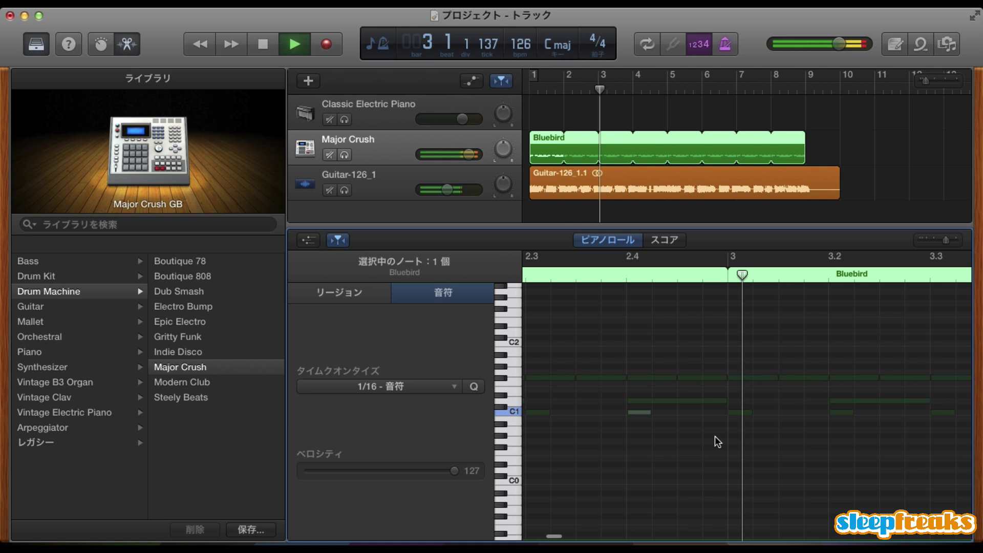
key("space")
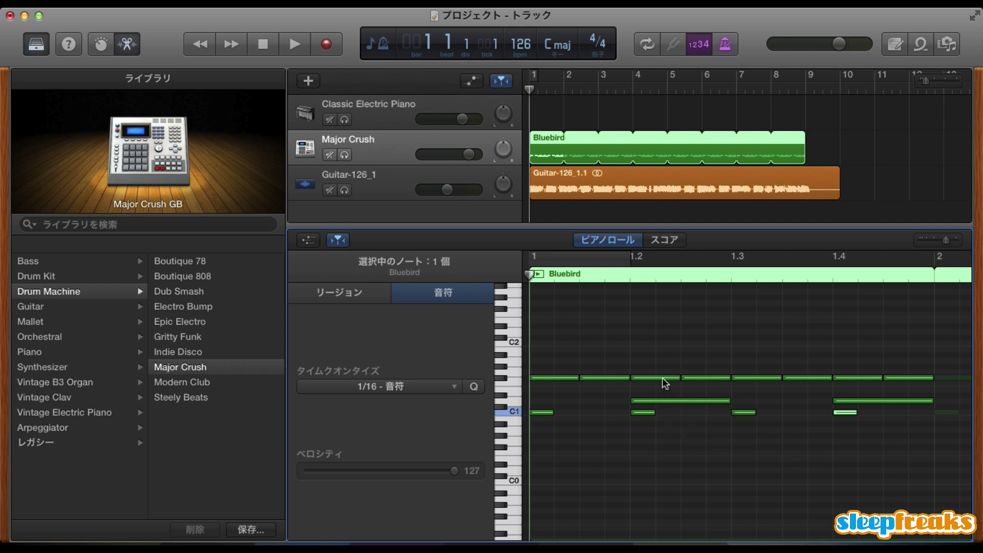
mouse_move(663, 379)
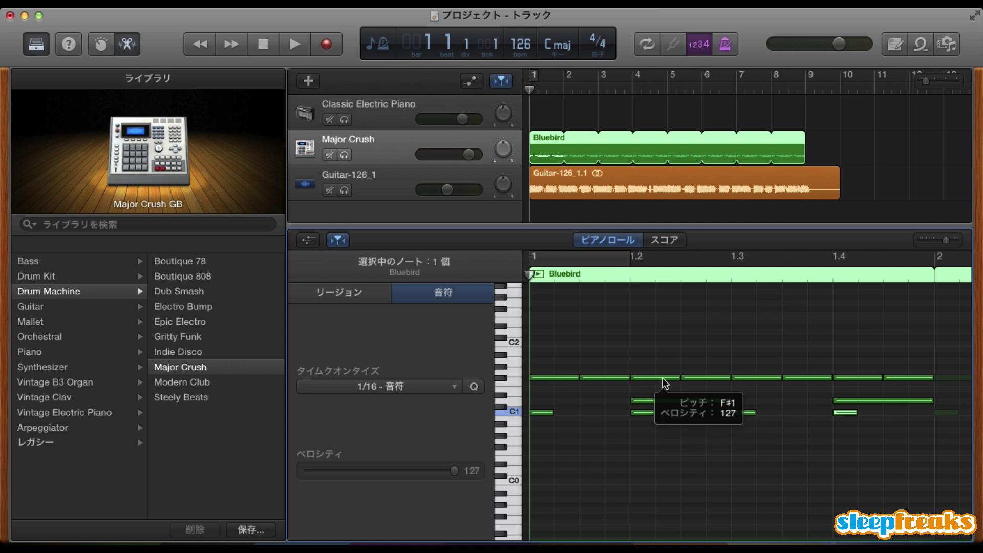